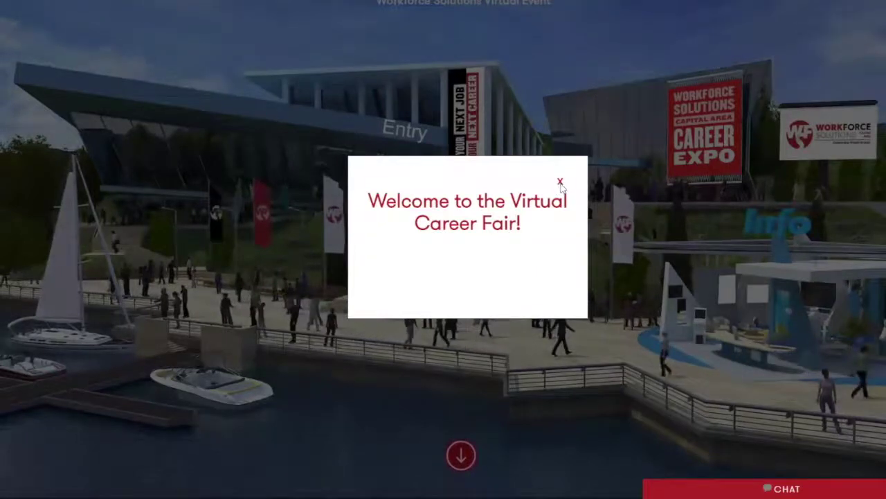
# Close the welcome popup, check the MENU, and scroll down to the Pavilions and back up
pyautogui.click(561, 183)
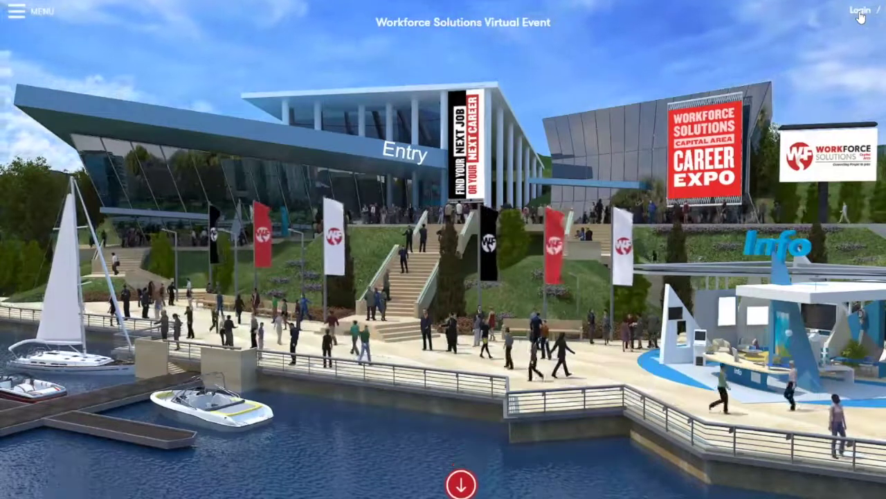
pyautogui.click(32, 14)
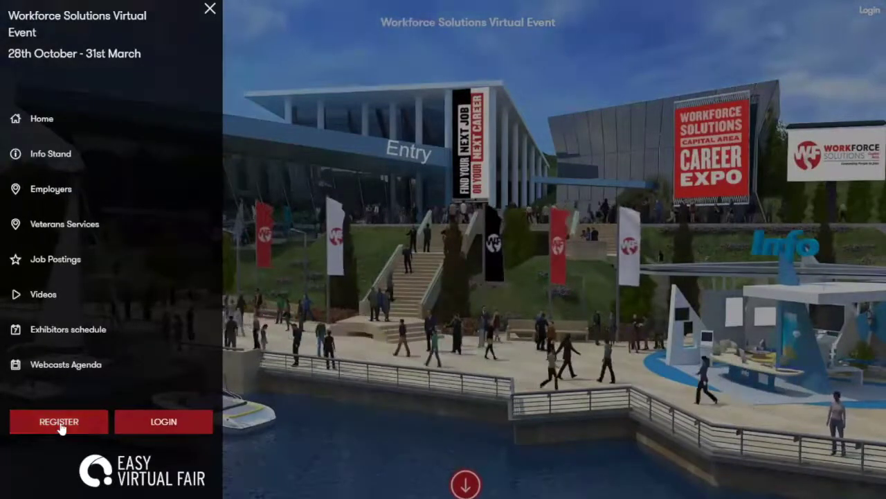
pyautogui.click(210, 9)
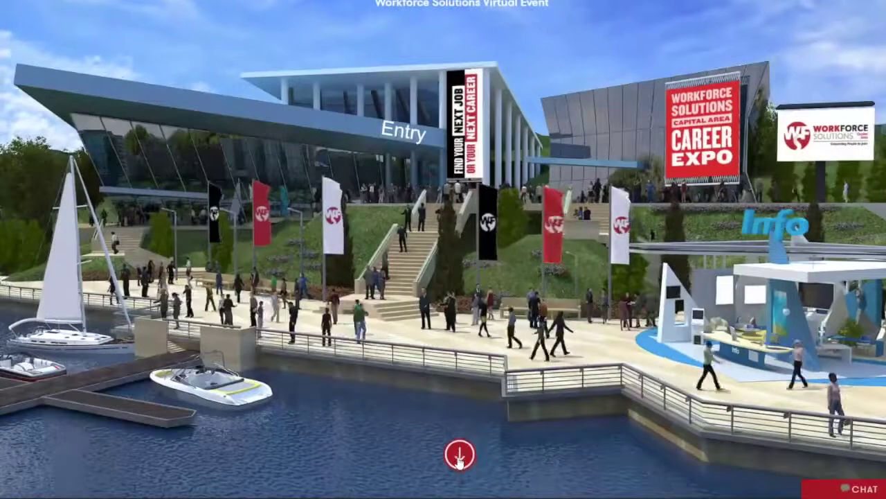
pyautogui.click(461, 457)
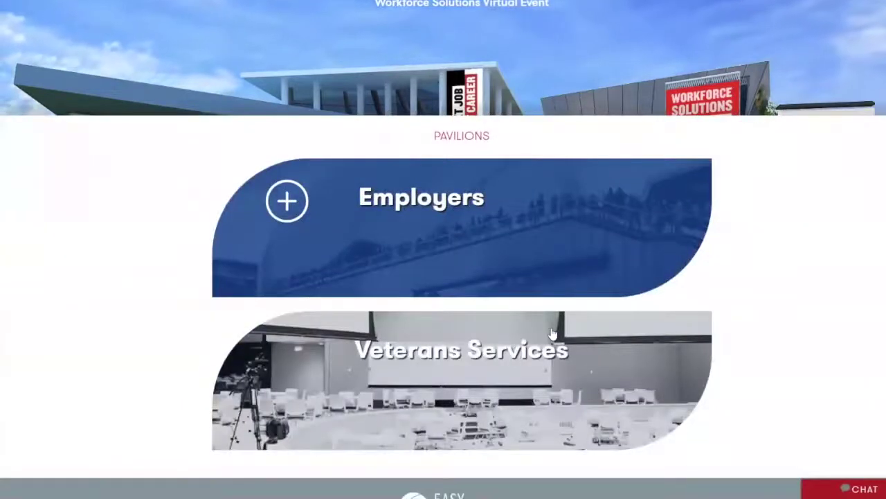
pyautogui.scroll(5, 552, 332)
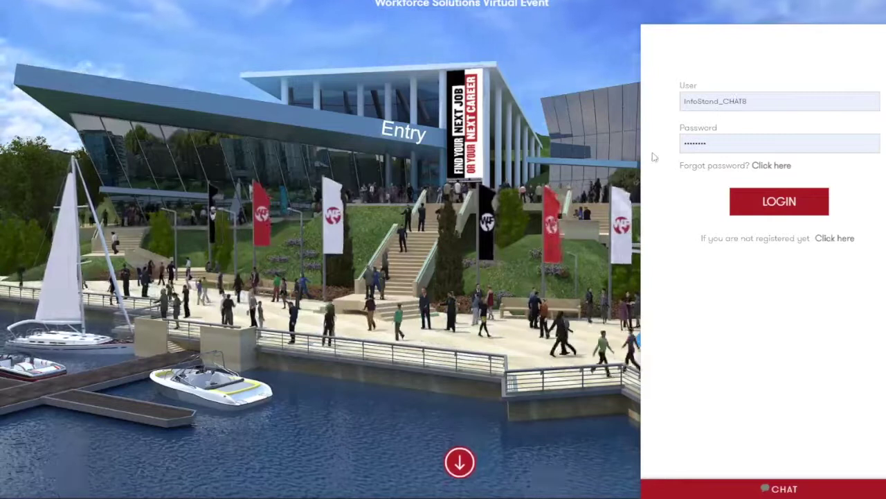
# Sign in with the saved exhibitor account chosen from the User autofill list
pyautogui.moveTo(770, 103); pyautogui.dragTo(670, 104)
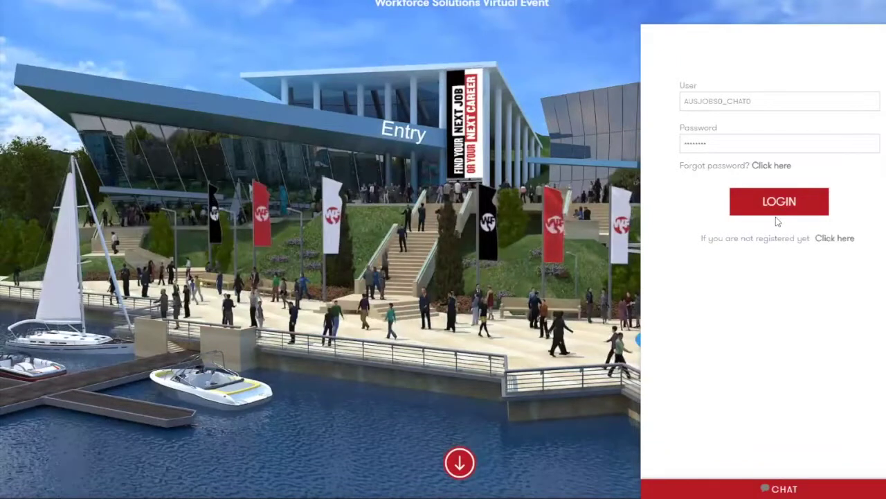
pyautogui.click(775, 210)
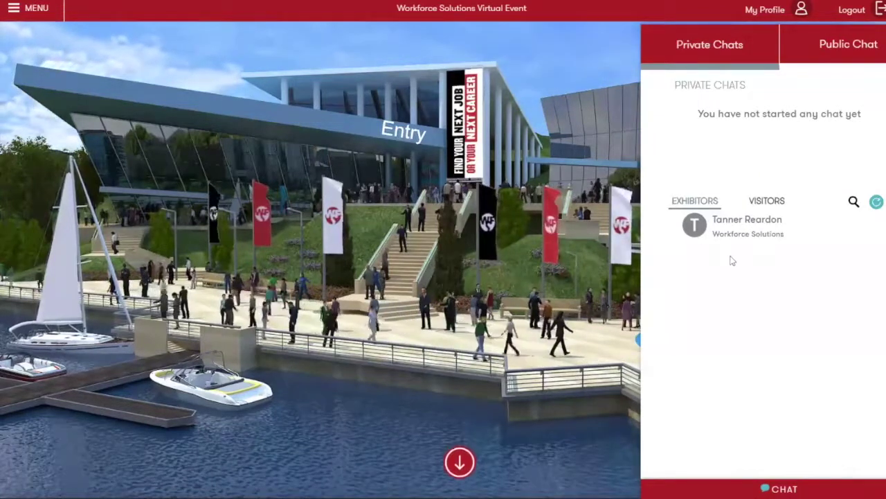
# Switch the chat panel between the Visitors and Exhibitors lists, ending on Visitors
pyautogui.click(765, 201)
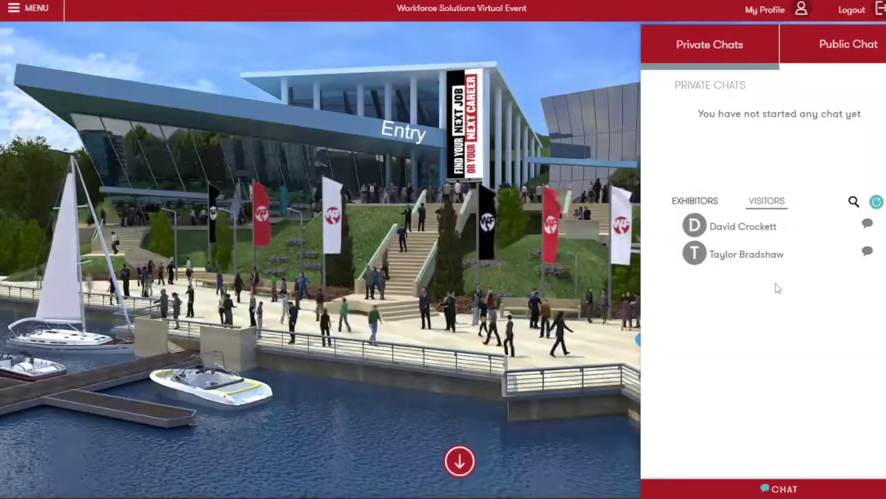
pyautogui.click(698, 202)
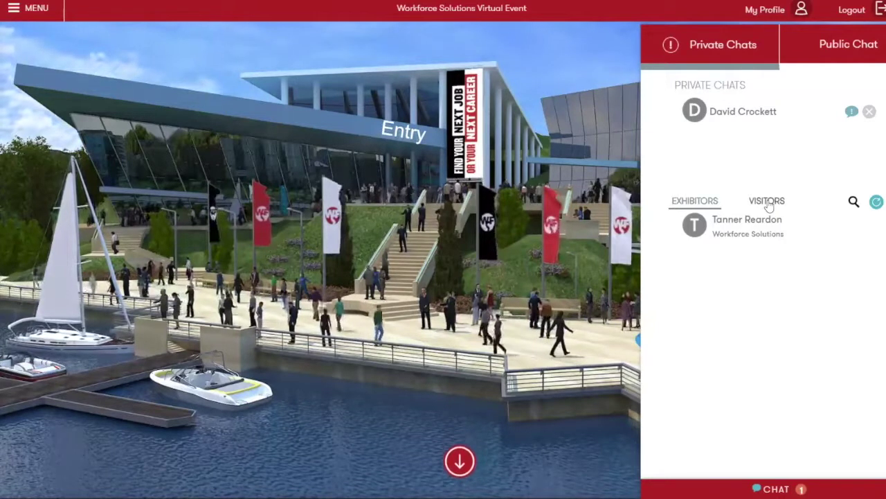
pyautogui.click(768, 201)
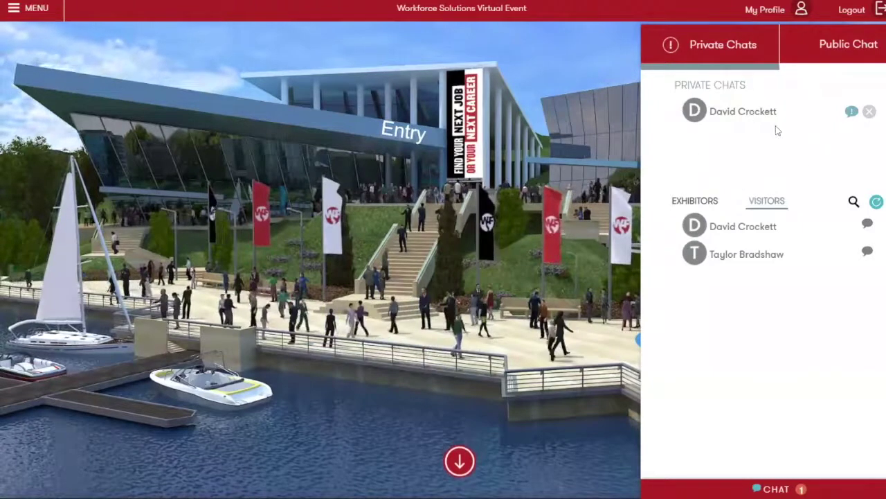
# Reply privately that the visitor can apply here or via the company page's links section
pyautogui.click(743, 114)
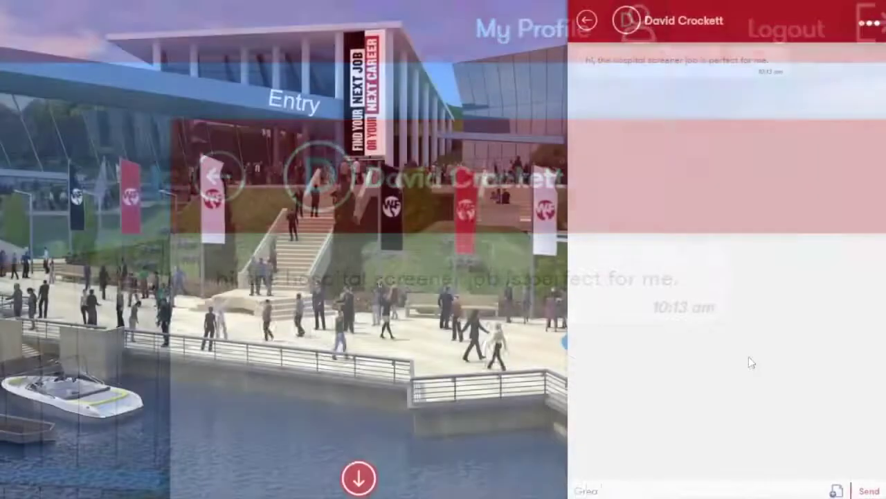
pyautogui.write('Great')
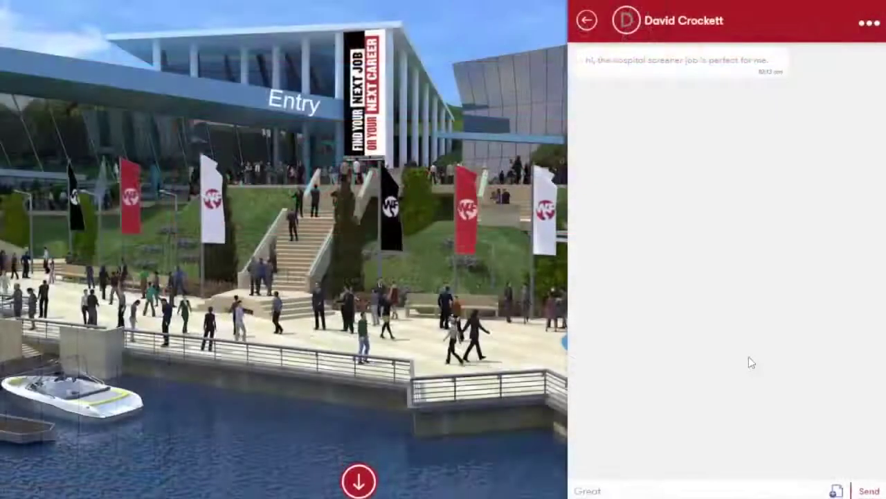
pyautogui.write('! Ca')
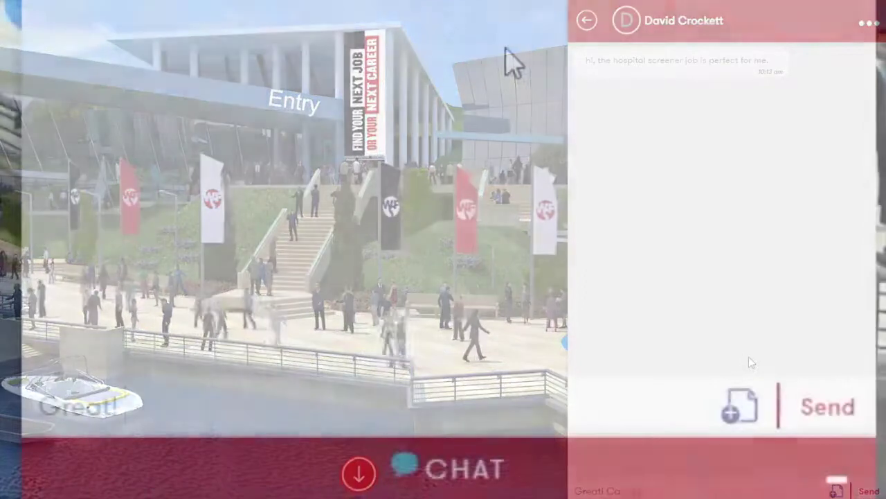
pyautogui.press('BackSpace')
pyautogui.press('BackSpace')
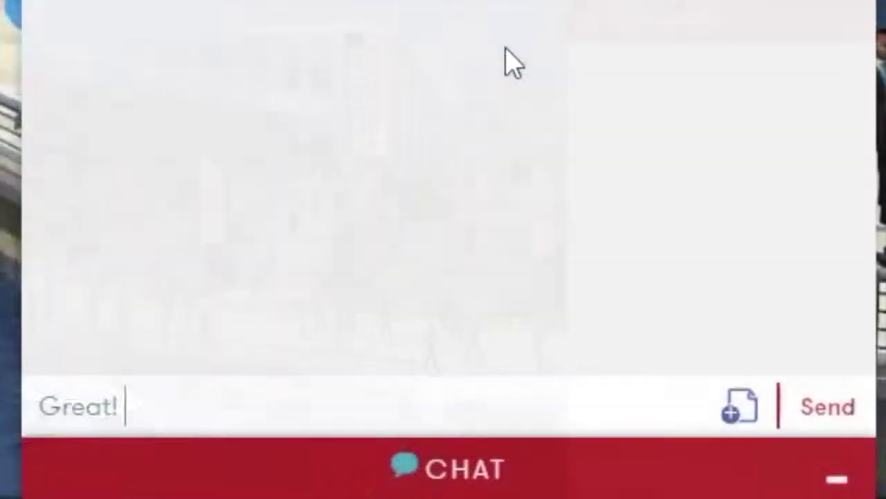
pyautogui.write('You can apply through this webs')
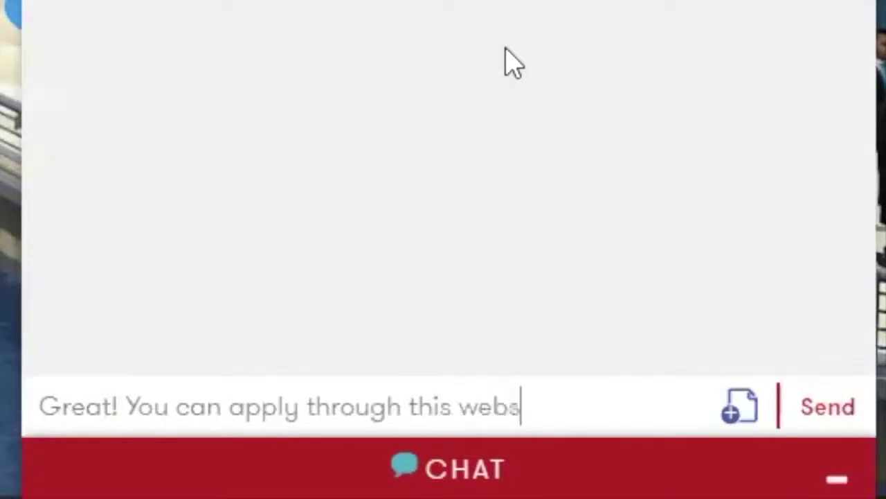
pyautogui.write('company po')
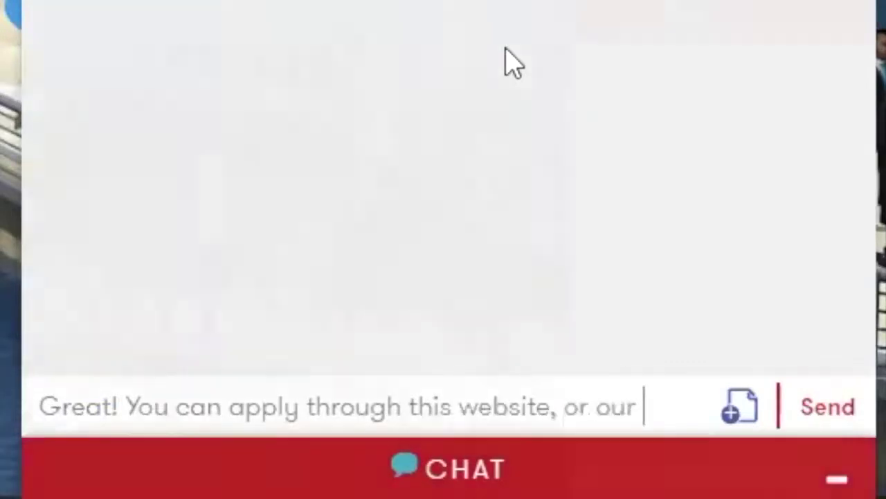
pyautogui.write('ge')
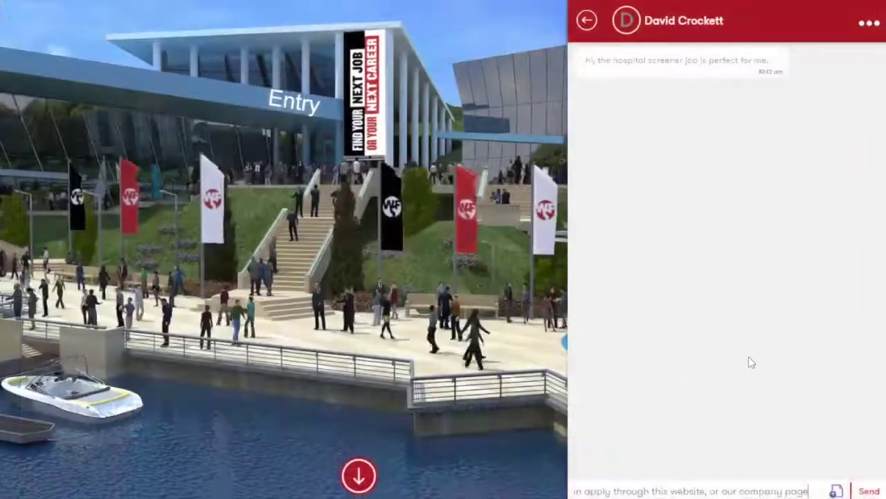
pyautogui.write(', listed in the links section.')
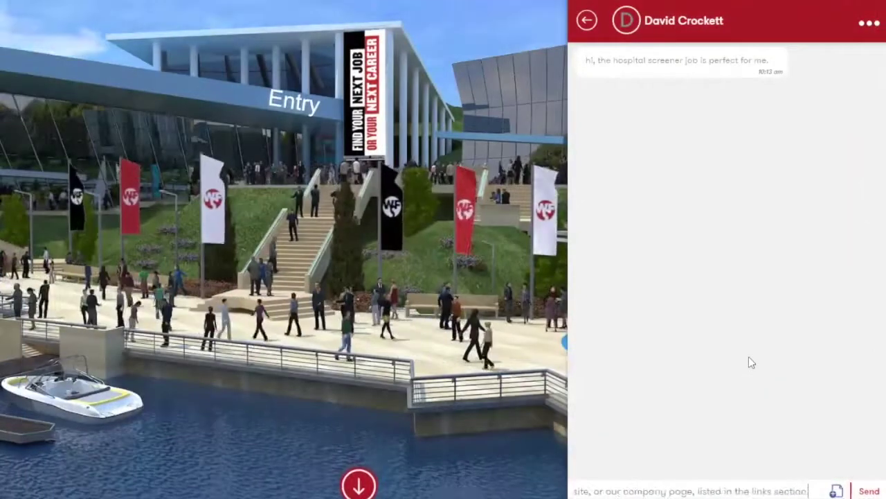
pyautogui.press('Return')
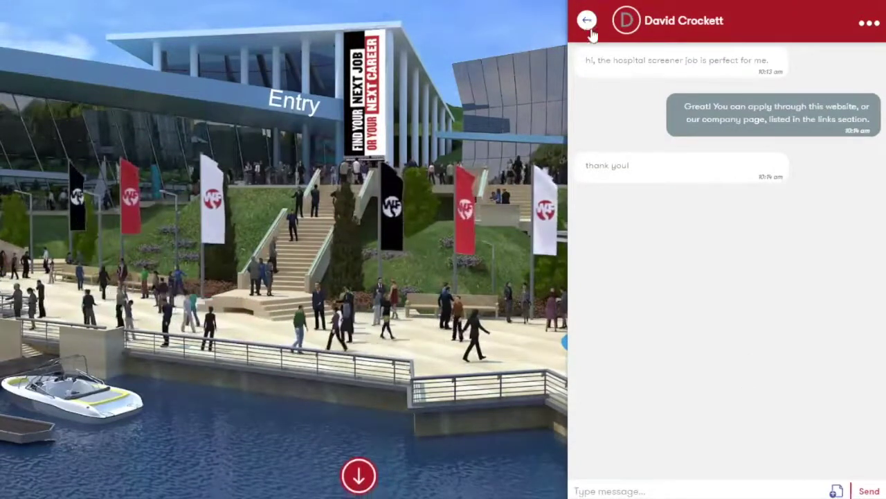
pyautogui.click(587, 25)
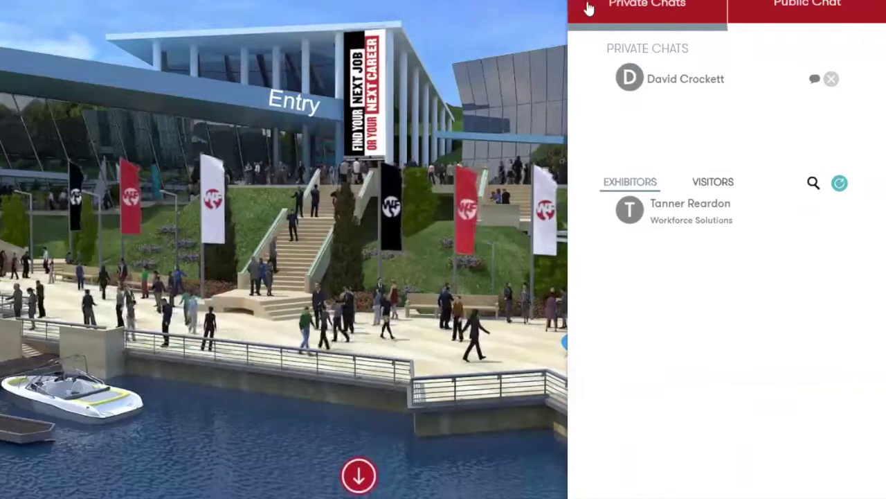
# Post a Public Chat welcome inviting visitors to the booth and to ask questions
pyautogui.click(802, 6)
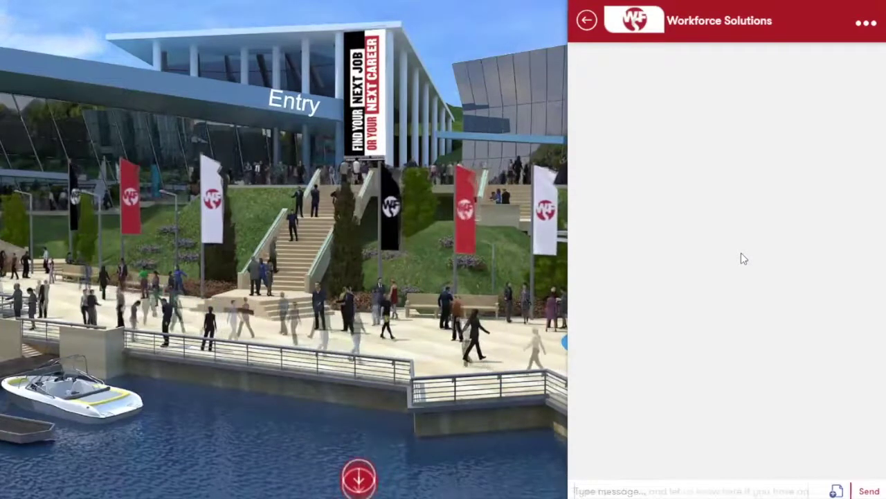
pyautogui.write('tions, and let us know here if you have any question')
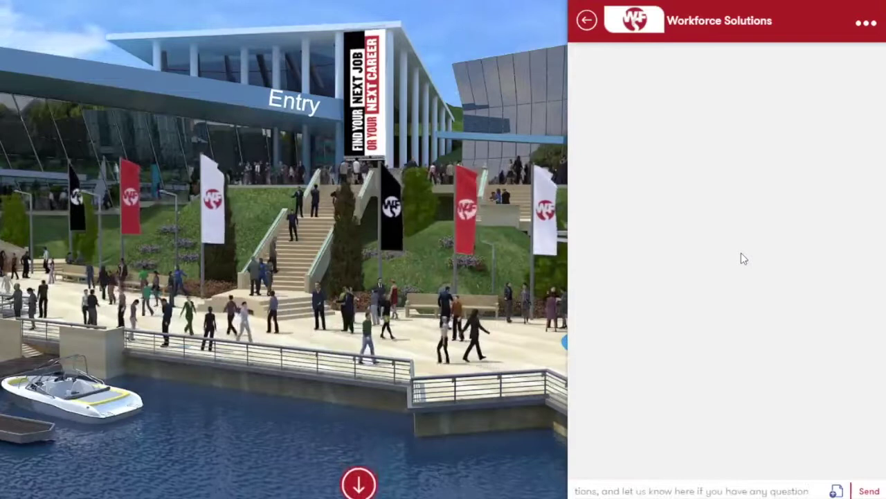
pyautogui.write('s!')
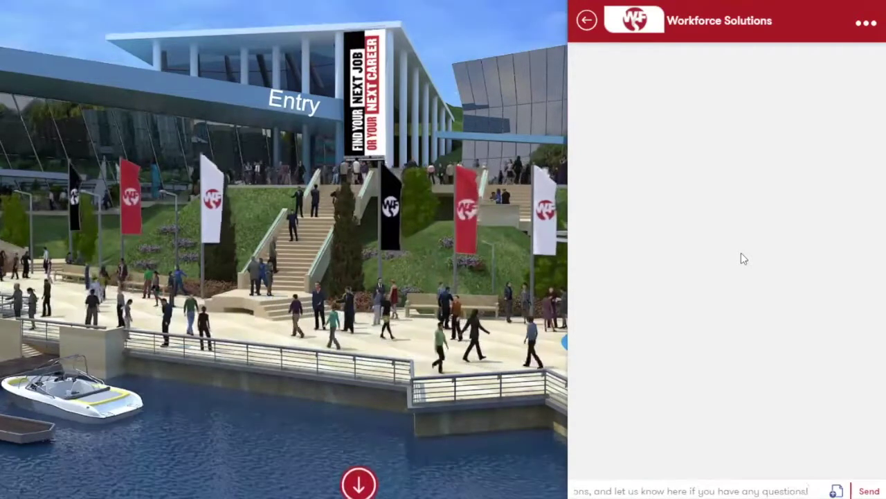
pyautogui.press('Return')
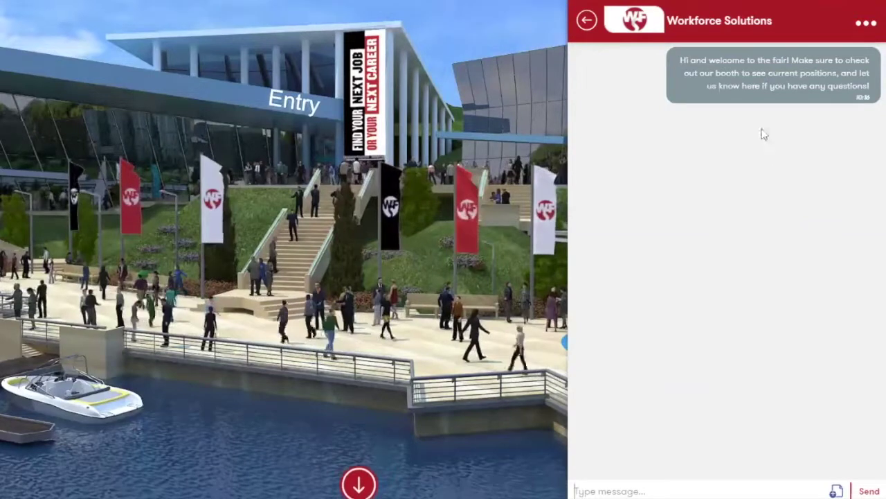
pyautogui.click(588, 22)
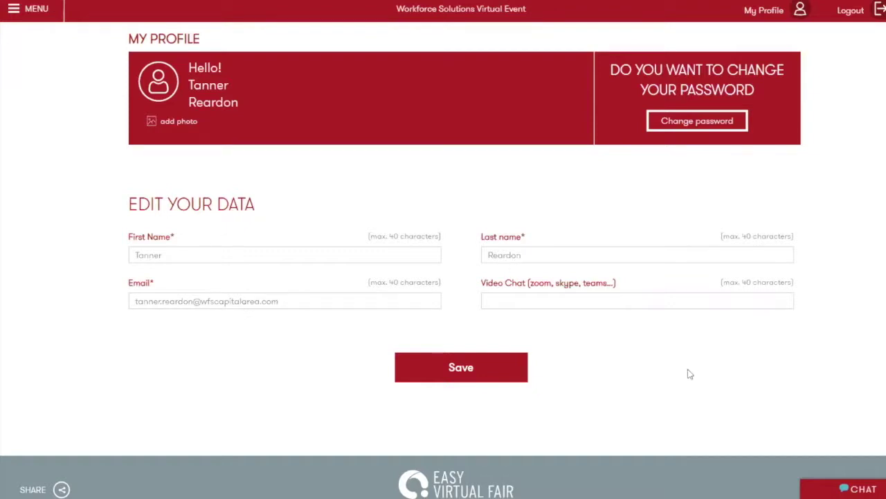
# Save the profile details and go to the Home lobby from the MENU panel
pyautogui.click(465, 370)
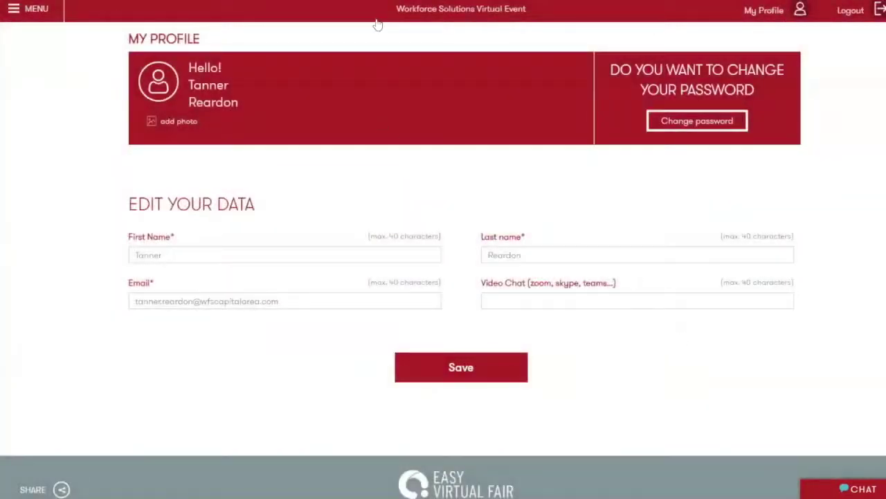
pyautogui.click(31, 13)
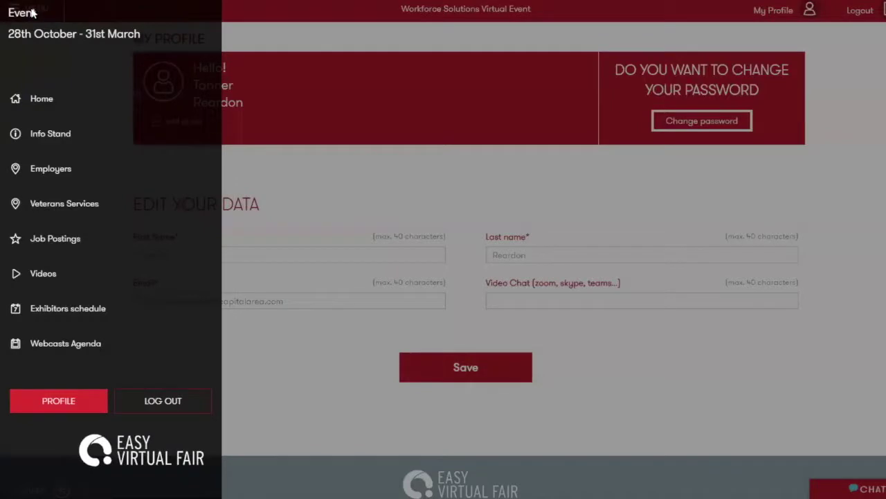
pyautogui.click(39, 101)
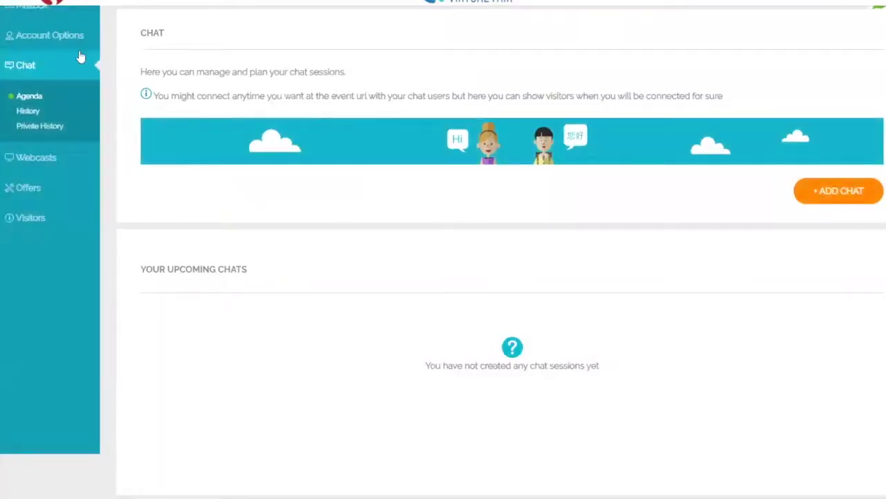
# Add a new chat session titled General Q&A, reusing the suggested title
pyautogui.scroll(1, 503, 202)
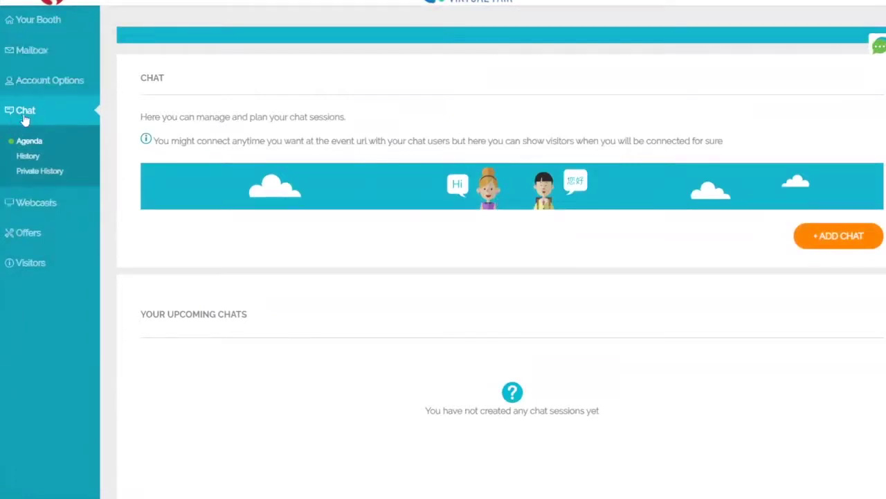
pyautogui.click(838, 236)
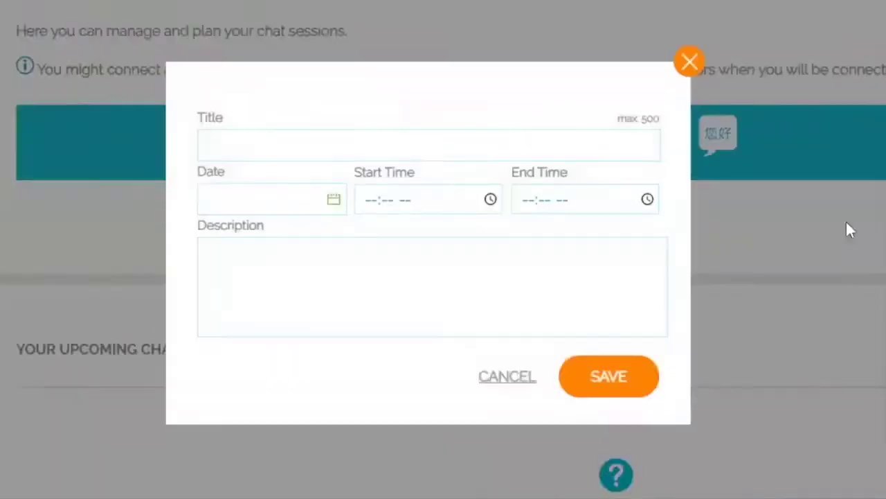
pyautogui.click(333, 146)
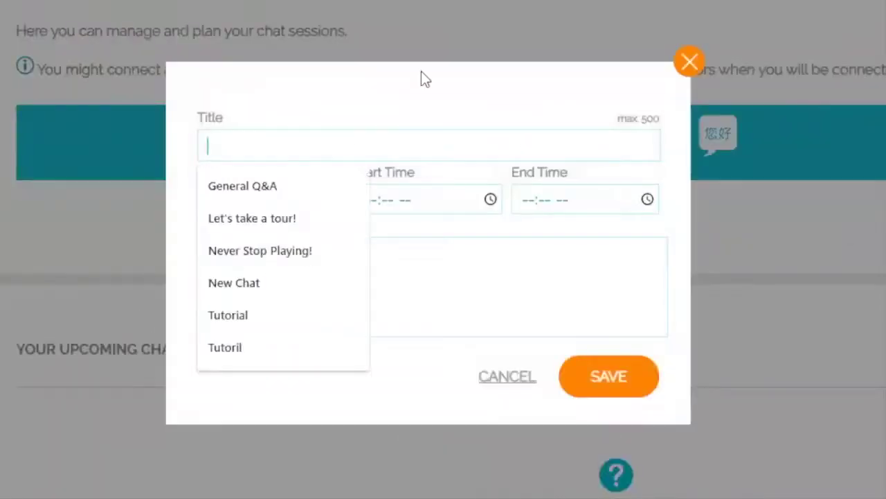
pyautogui.click(311, 185)
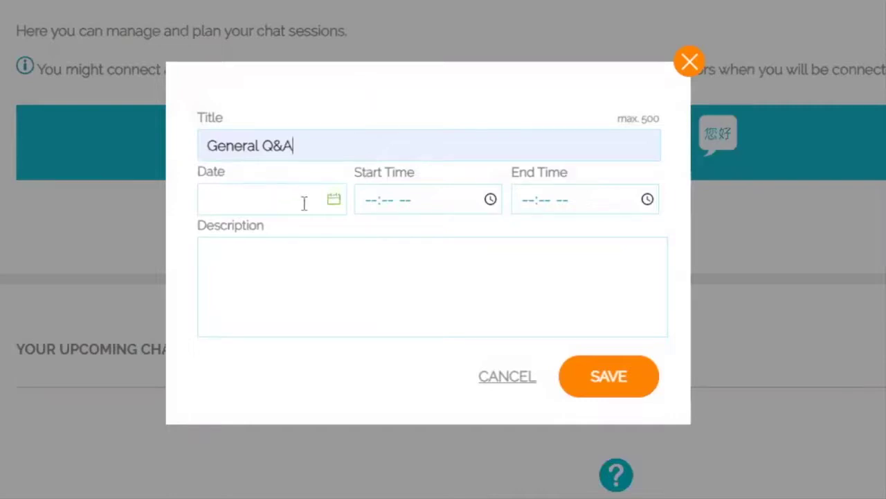
# Date the chat 2020-10-28, starting 02:00 PM and ending 03:00 PM
pyautogui.click(333, 200)
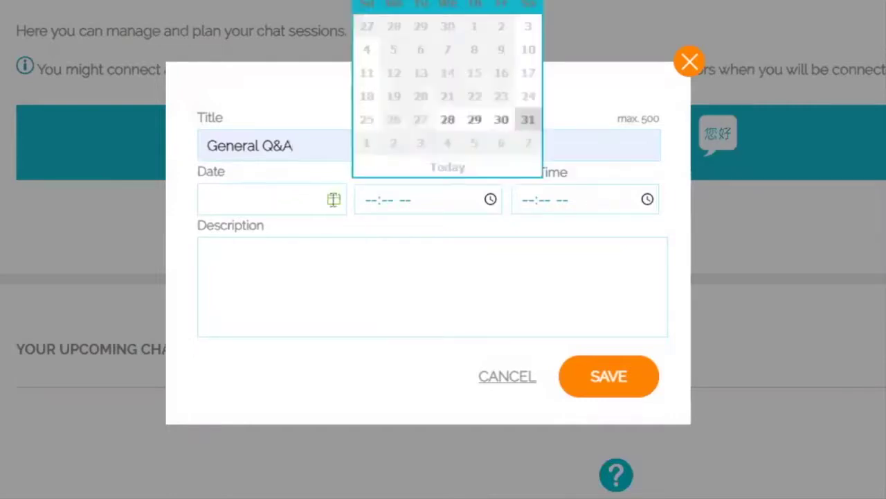
pyautogui.click(448, 120)
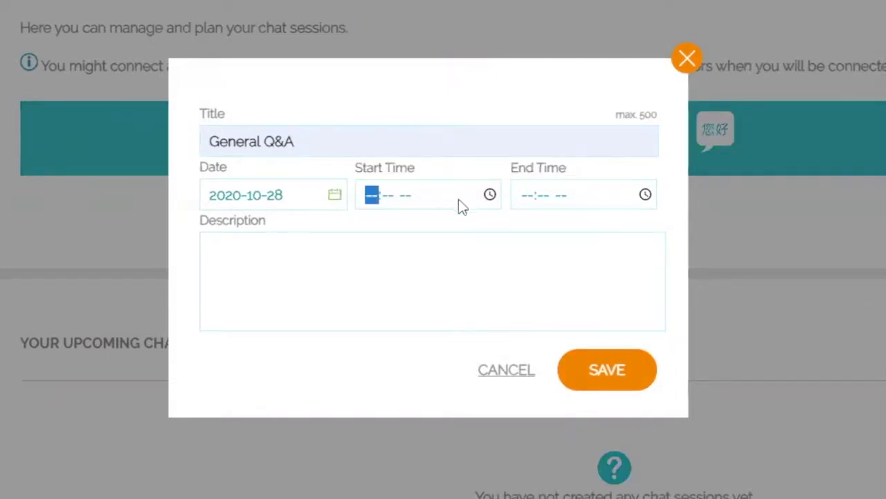
pyautogui.write('020')
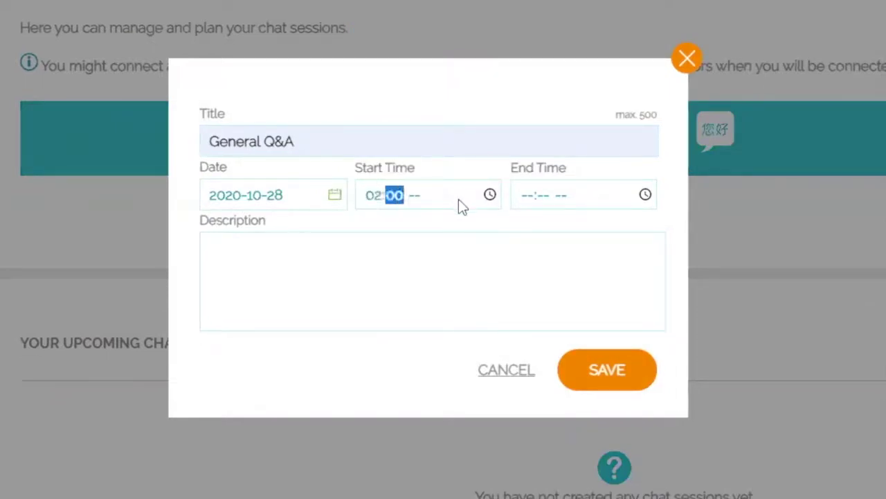
pyautogui.write('0p')
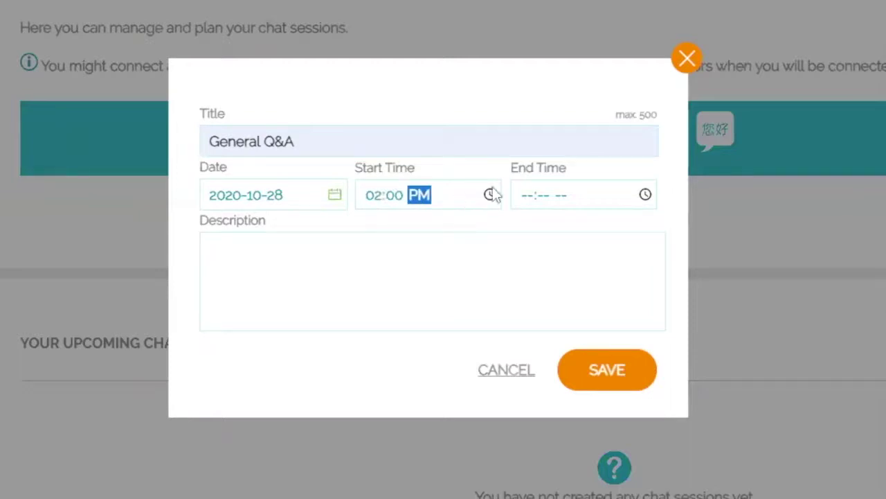
pyautogui.click(525, 196)
pyautogui.write('03:')
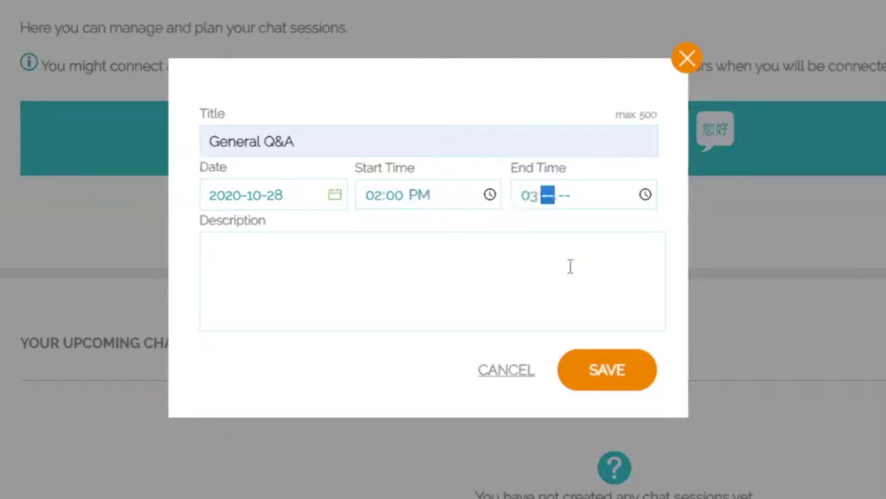
pyautogui.write('00')
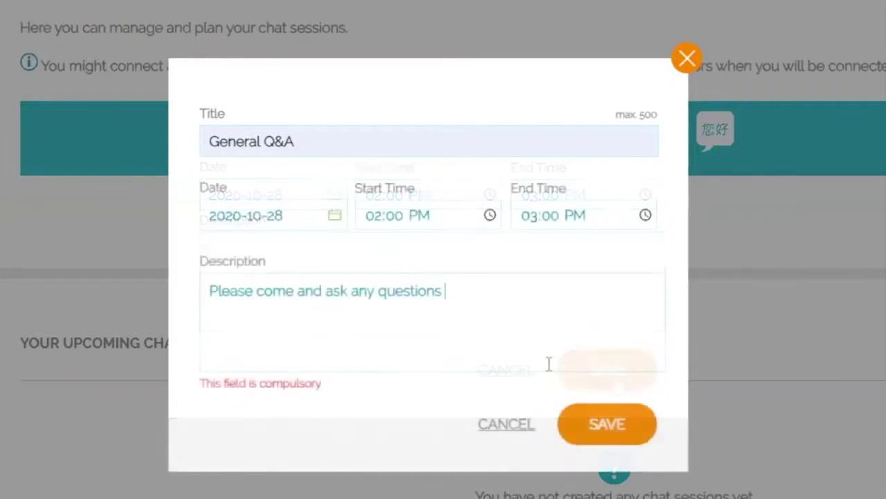
# Continue typing the General Q&A chat description
pyautogui.write('you')
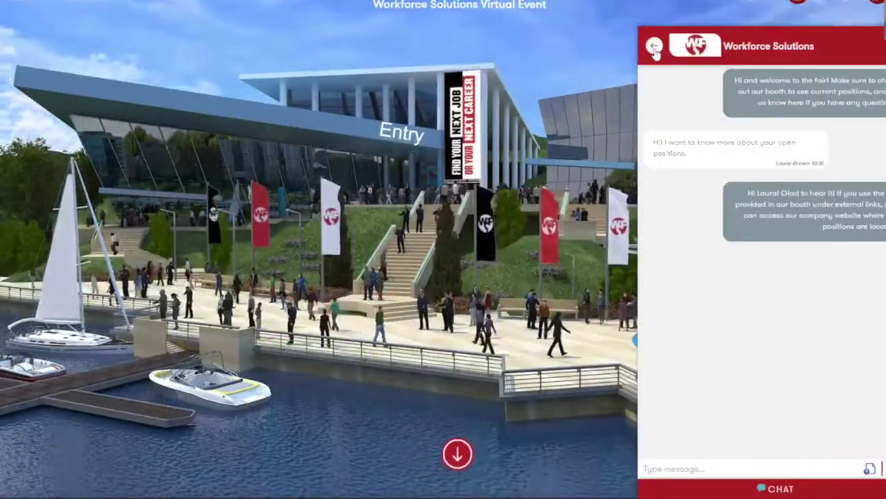
# Review the private chats list and the Workforce Solutions public chat
pyautogui.click(654, 47)
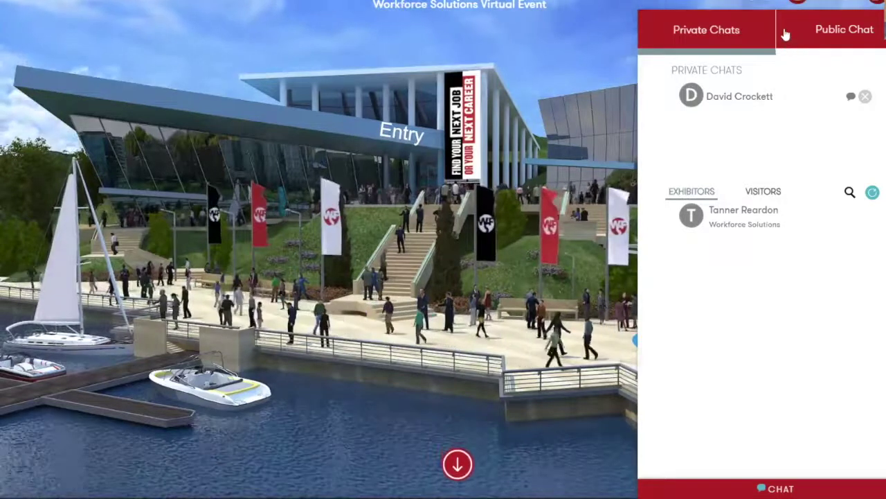
pyautogui.click(845, 32)
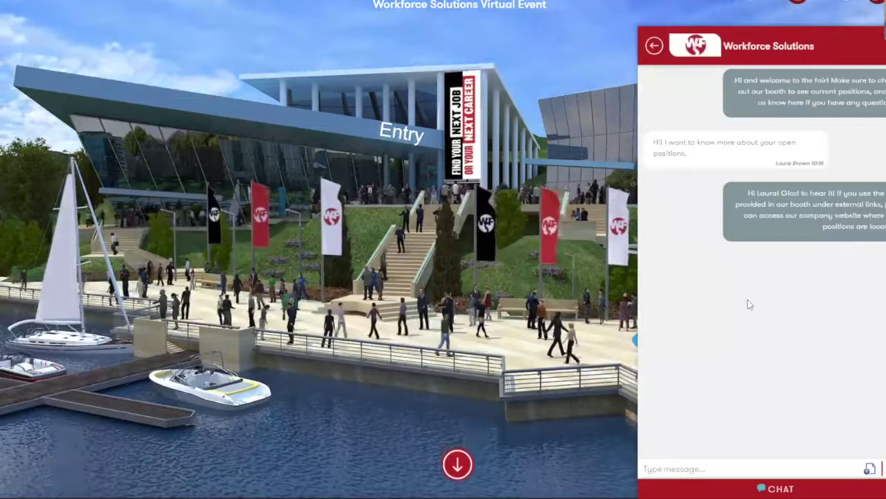
pyautogui.click(655, 48)
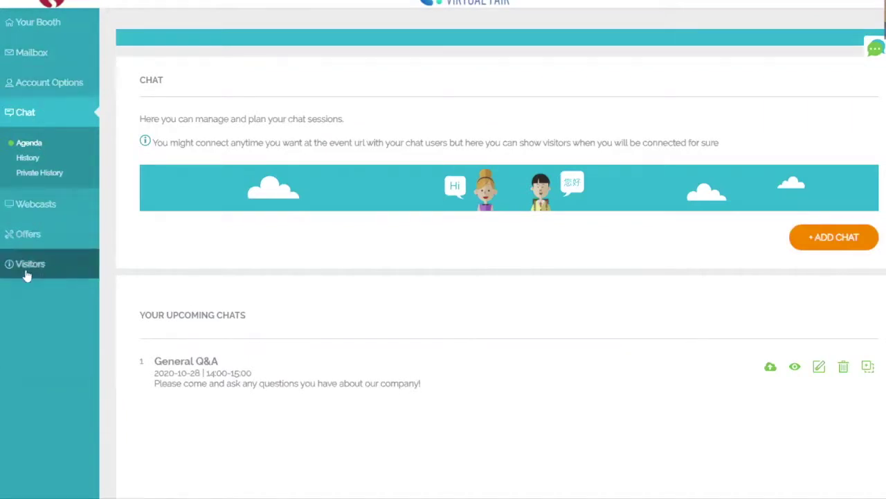
# Open the Visitors page from the sidebar and scroll to its list export options
pyautogui.click(48, 272)
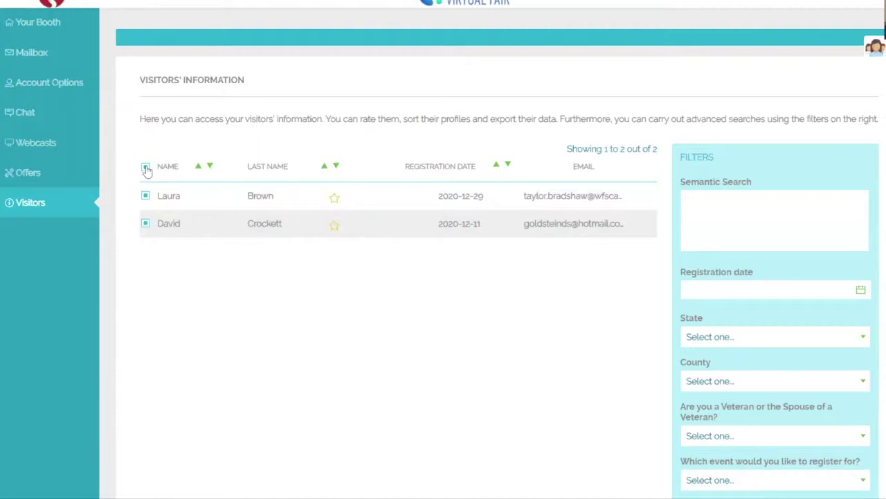
pyautogui.scroll(-4, 389, 299)
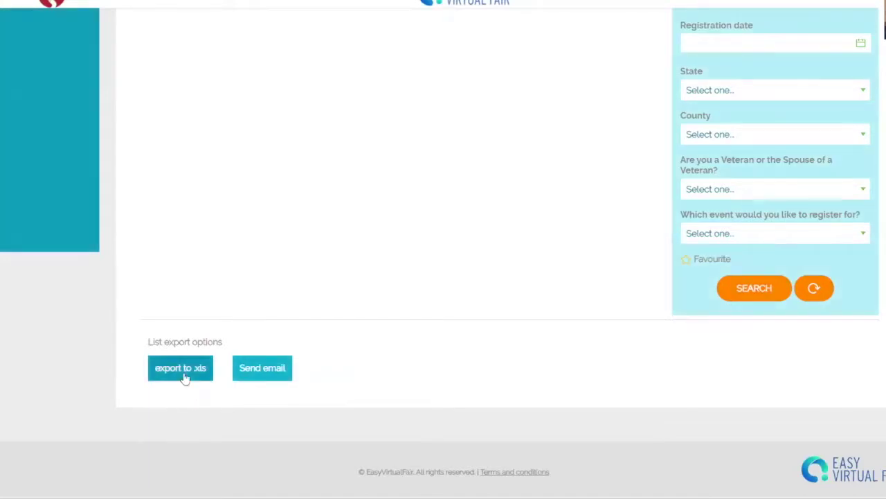
# Export the visitor list to XLS and dismiss the download notice
pyautogui.scroll(3, 382, 270)
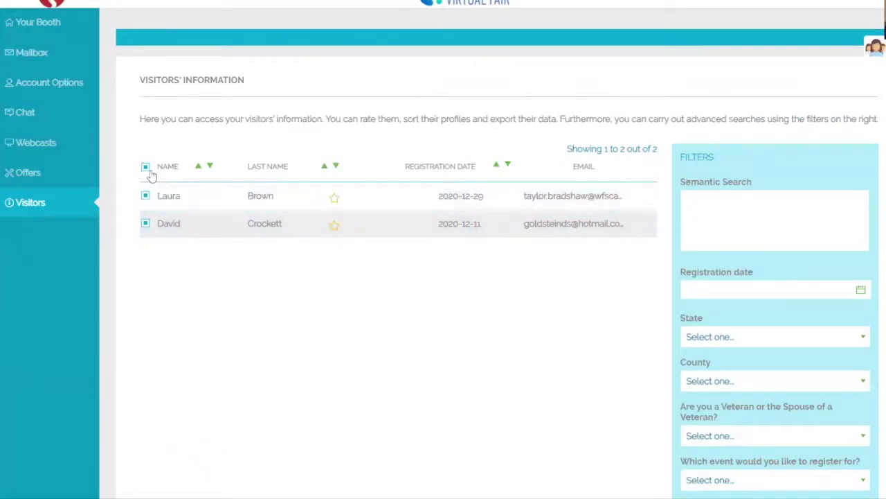
pyautogui.scroll(-4, 360, 302)
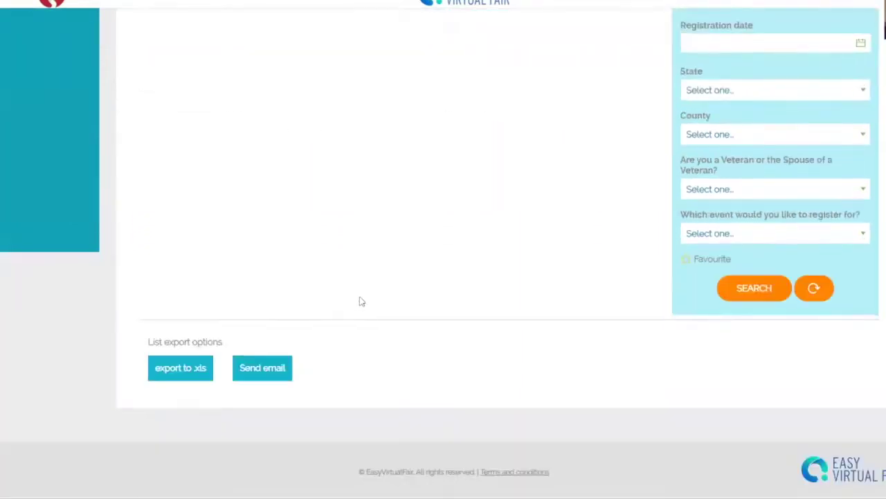
pyautogui.click(182, 370)
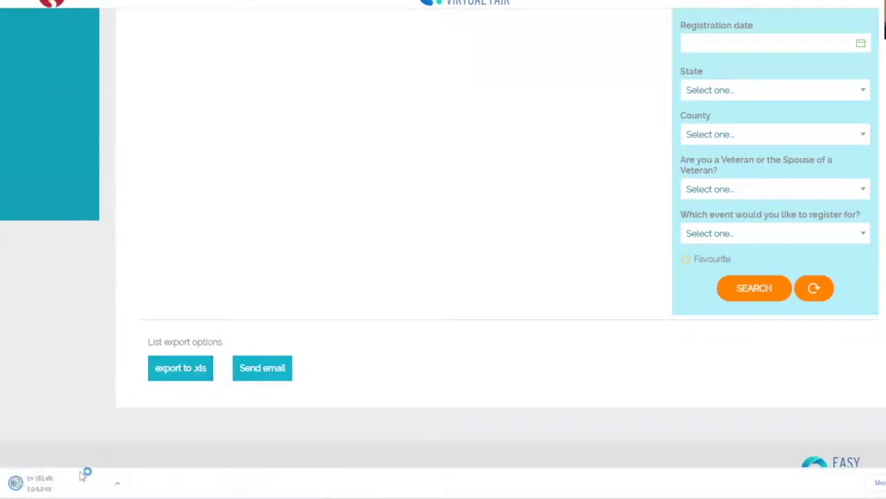
pyautogui.click(38, 486)
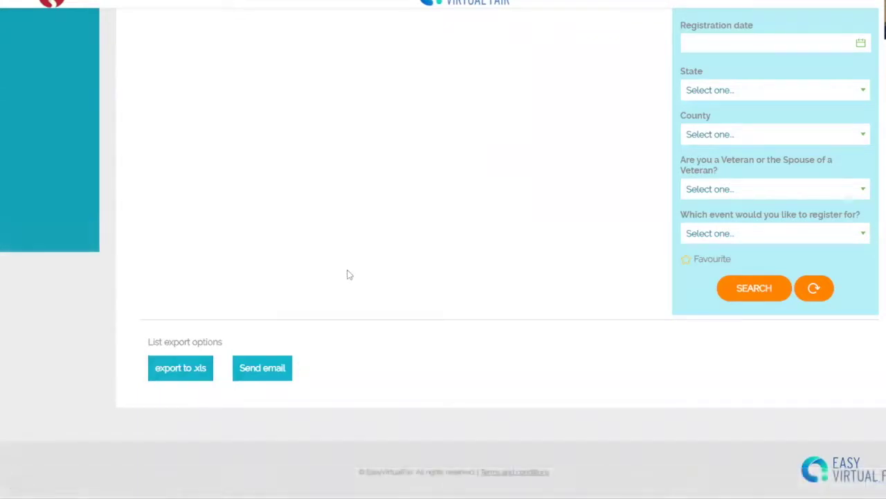
# Export the visitor list to XLS again, producing cv (6).xls
pyautogui.scroll(3, 387, 274)
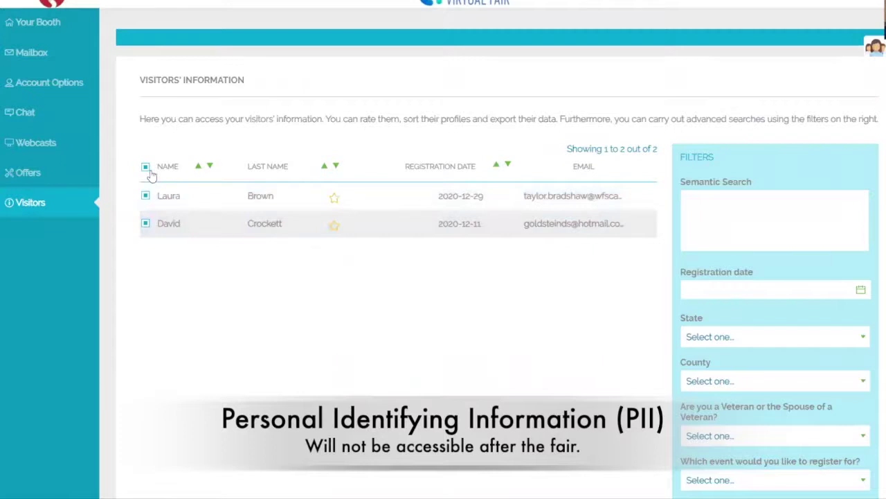
pyautogui.scroll(-3, 341, 327)
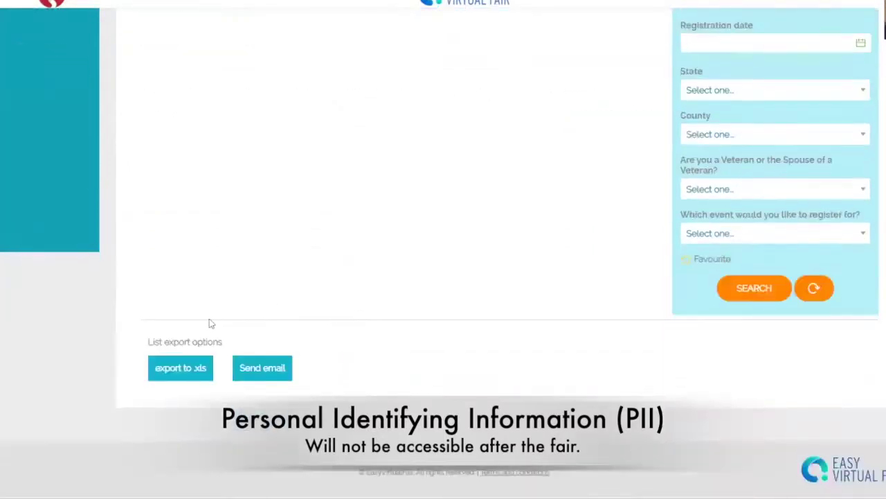
pyautogui.click(182, 372)
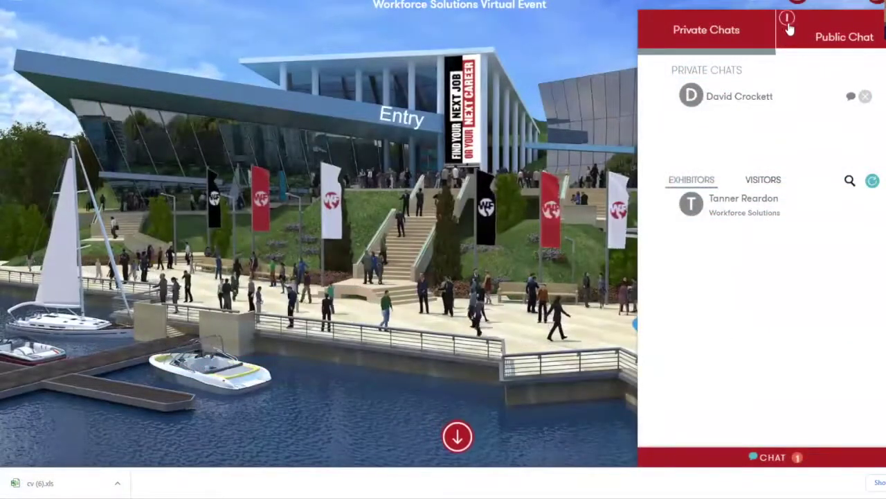
# View the Workforce Solutions public chat, return to private chats, then collapse the chat panel
pyautogui.click(831, 37)
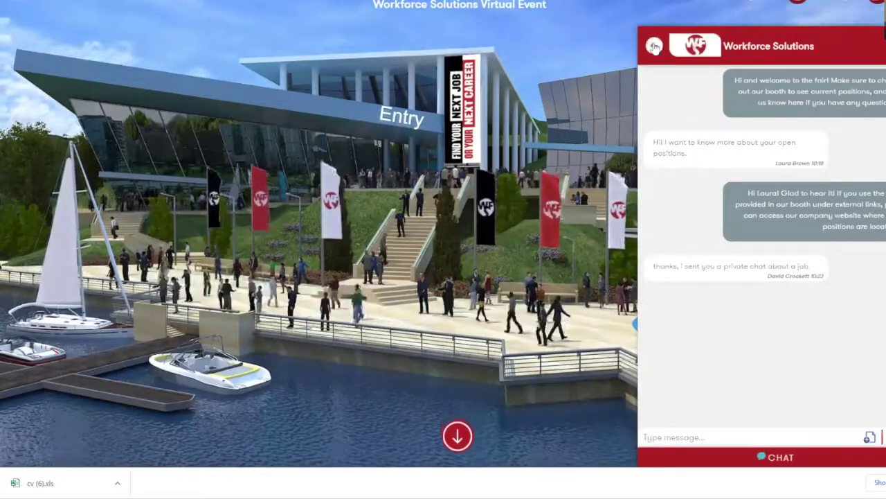
pyautogui.click(654, 45)
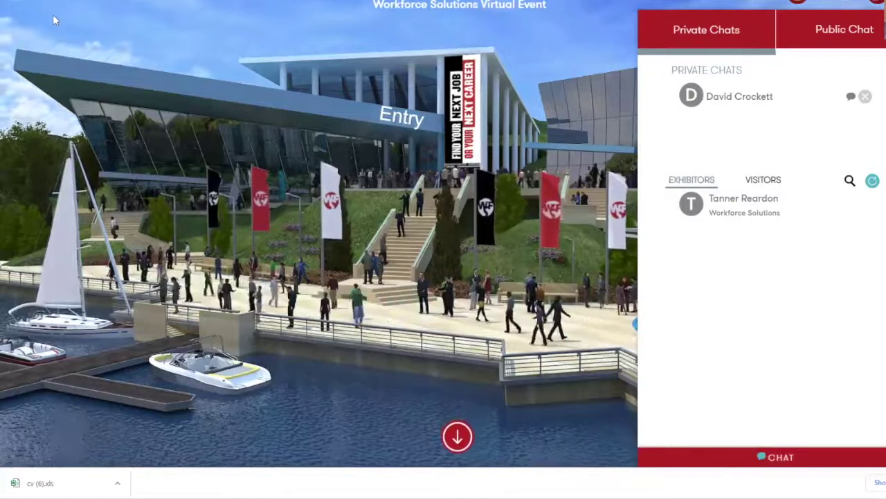
pyautogui.click(798, 461)
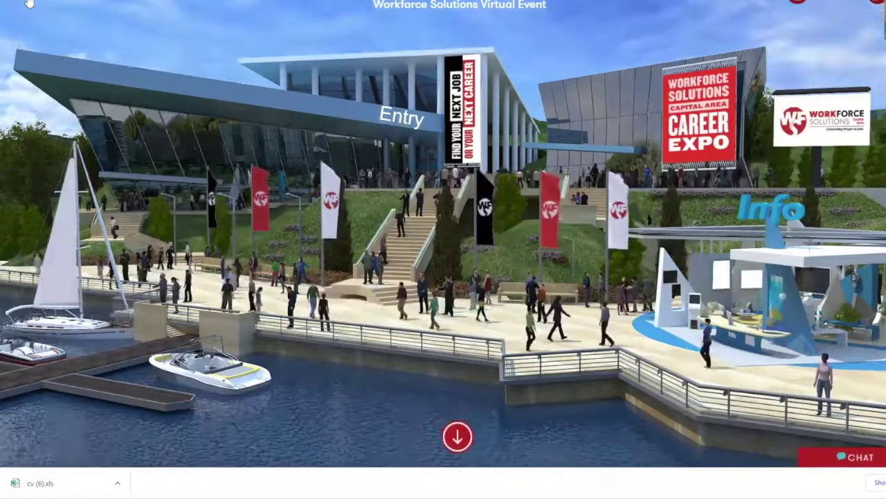
# Browse the Information Stand icons, then go to the Employers page via MENU
pyautogui.click(25, 3)
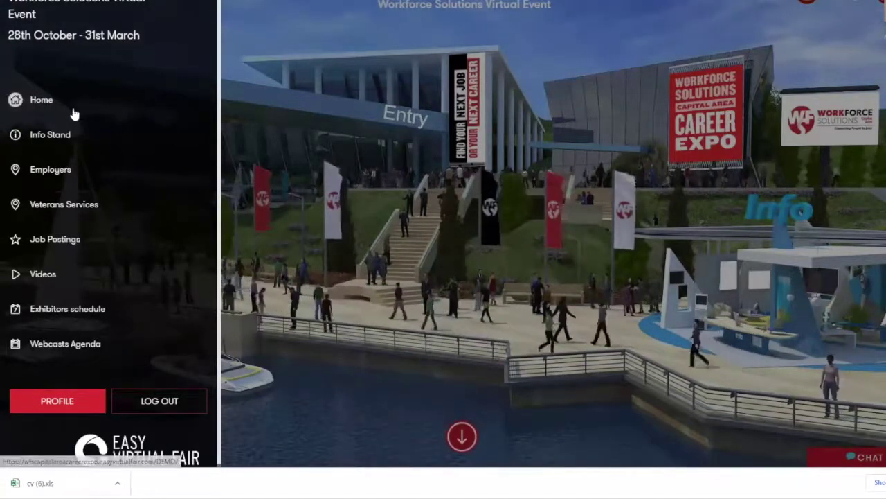
pyautogui.click(51, 135)
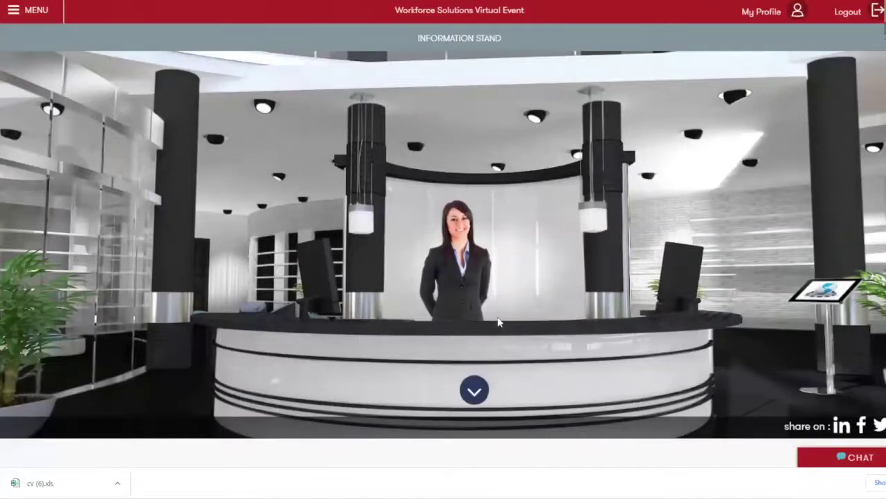
pyautogui.scroll(-5, 489, 262)
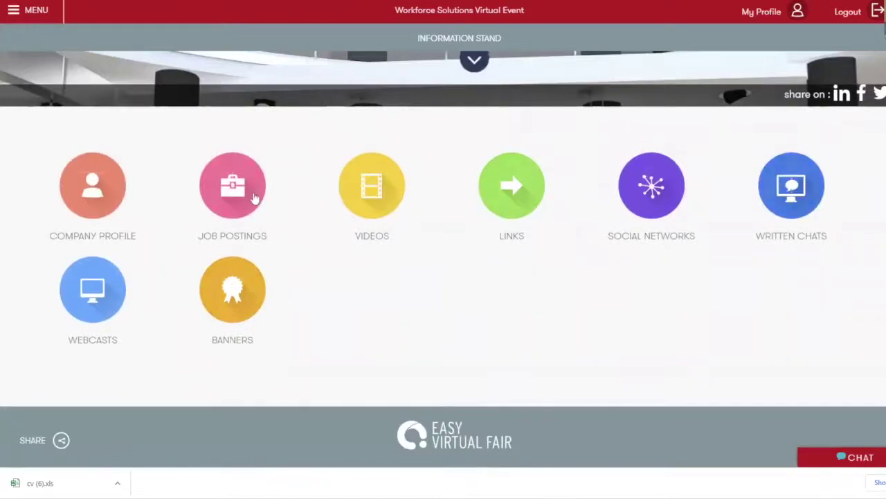
pyautogui.scroll(5, 425, 277)
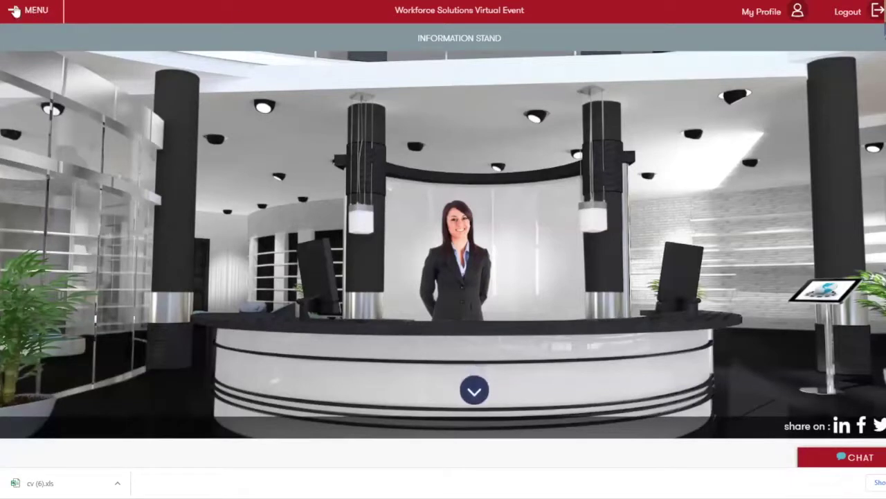
pyautogui.click(14, 11)
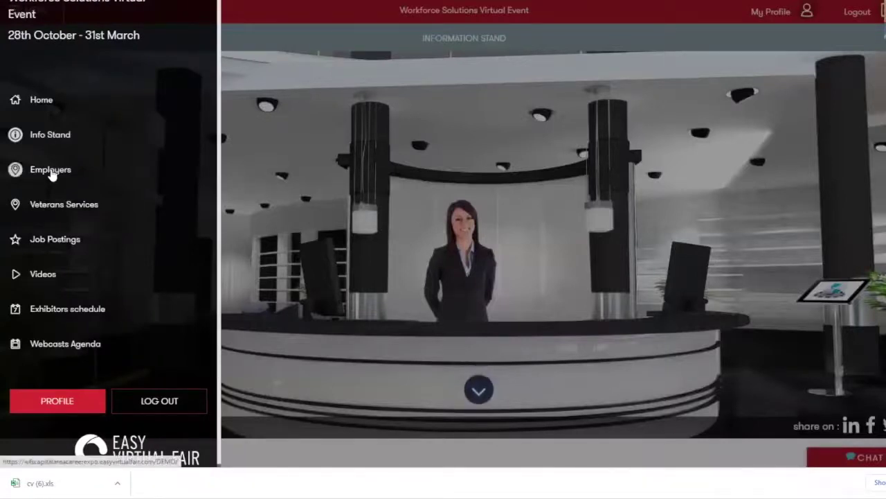
pyautogui.click(51, 171)
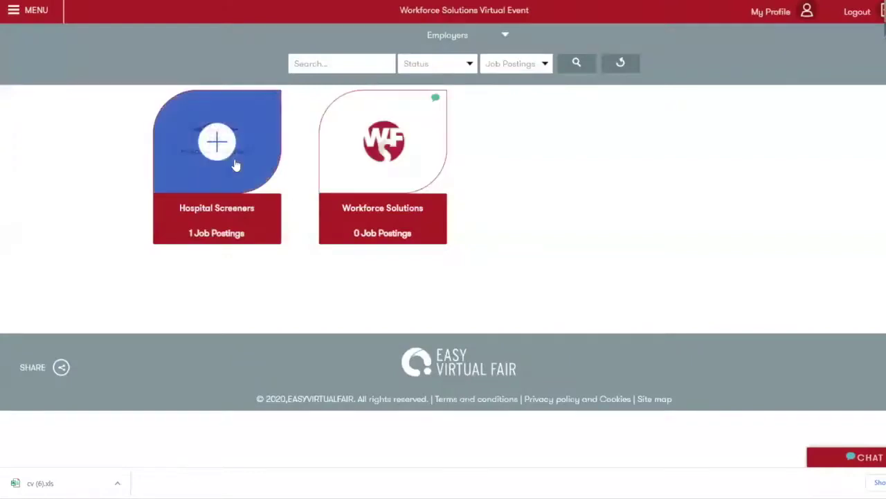
# Scroll through the Workforce Solutions booth, go back, then open Job Postings from MENU
pyautogui.click(414, 169)
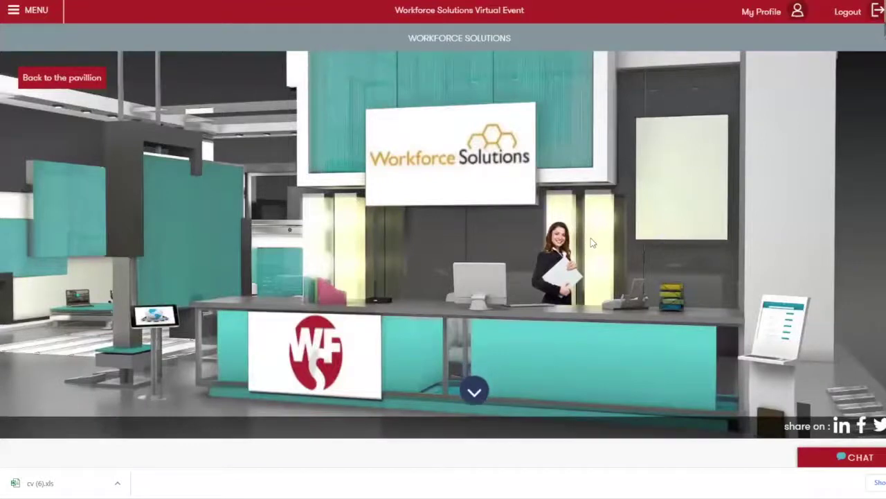
pyautogui.scroll(-5, 543, 218)
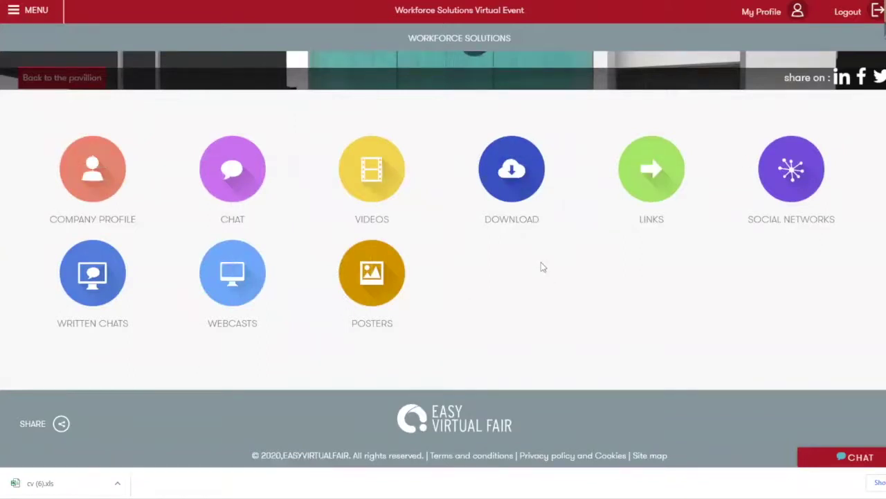
pyautogui.scroll(5, 541, 262)
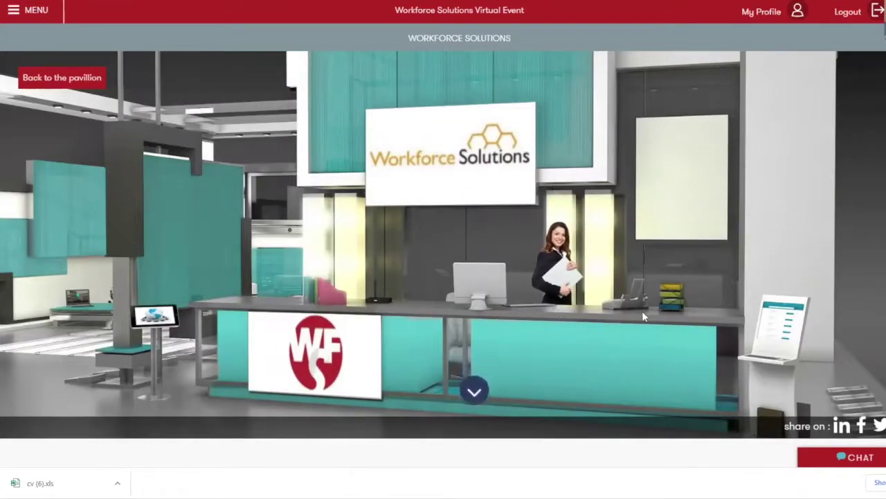
pyautogui.click(54, 83)
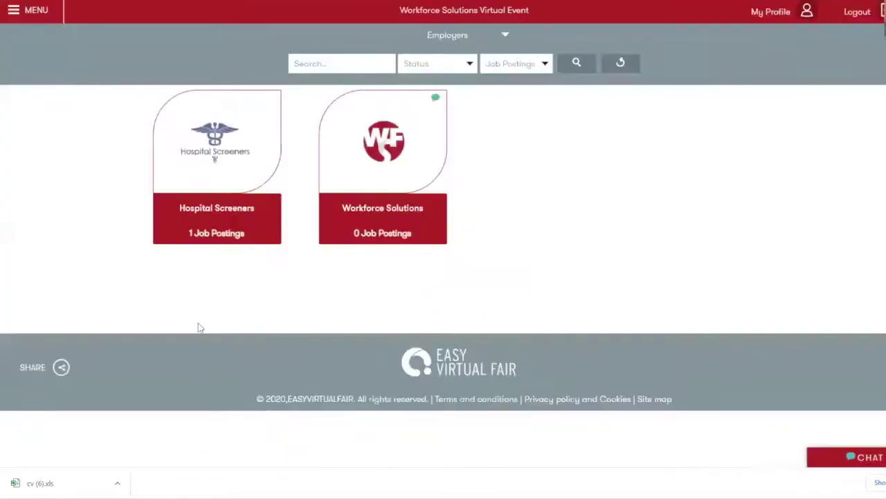
pyautogui.click(46, 11)
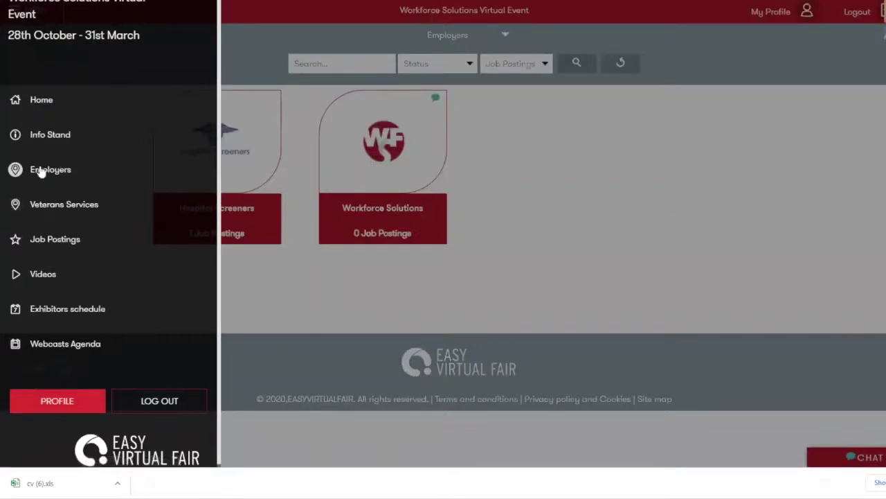
pyautogui.click(50, 242)
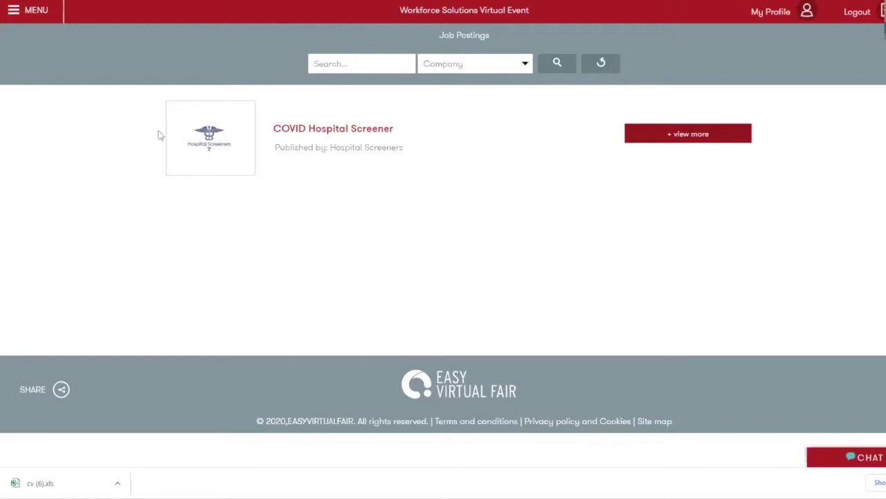
# Scroll through the featured Videos page
pyautogui.click(39, 16)
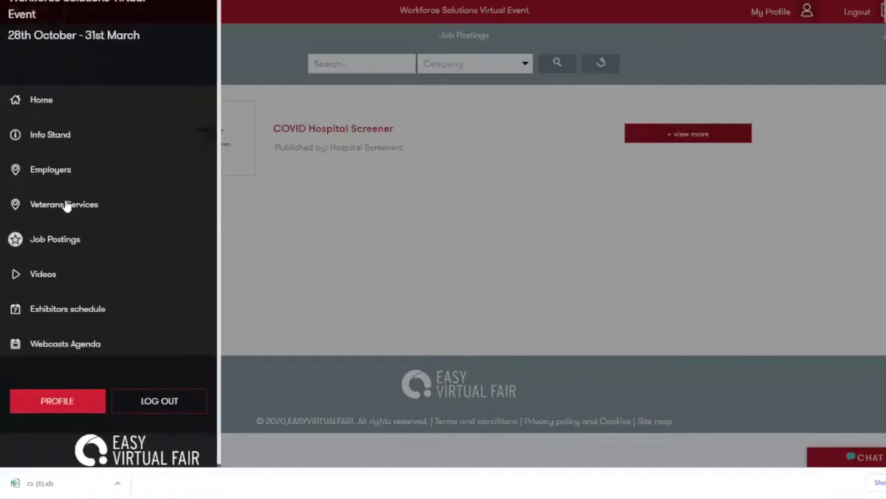
pyautogui.click(39, 277)
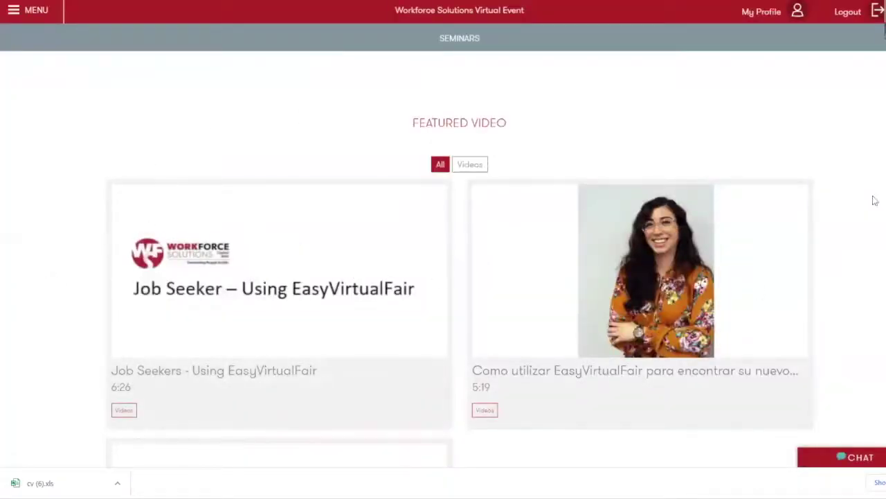
pyautogui.scroll(-1, 872, 200)
pyautogui.scroll(-4, 871, 201)
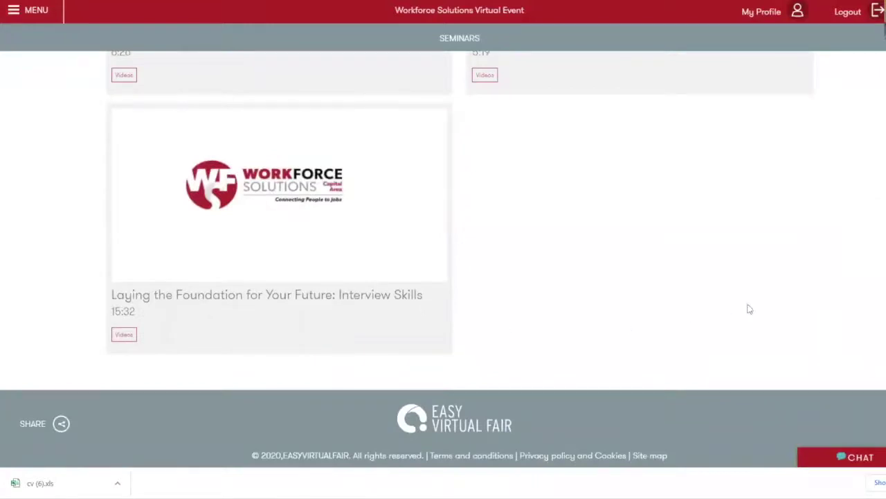
pyautogui.scroll(5, 804, 302)
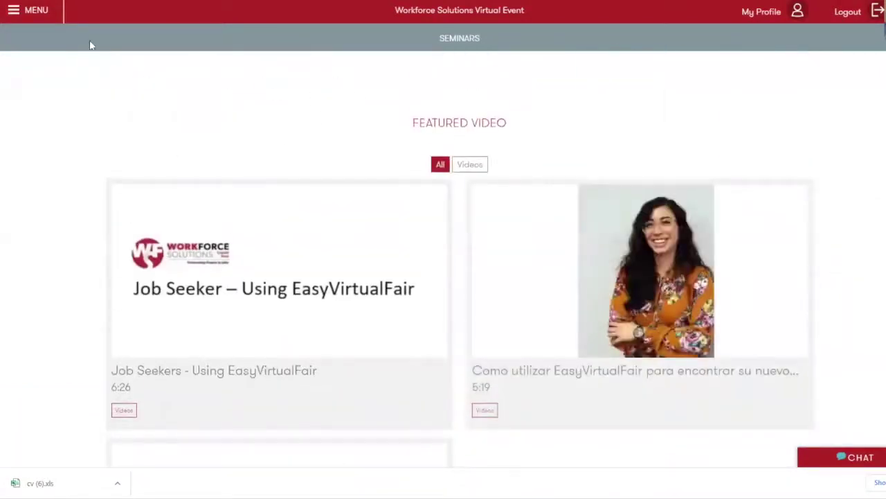
# View the Exhibitors schedule, then the Webcasts Agenda with the 29 October General Q&A
pyautogui.click(34, 9)
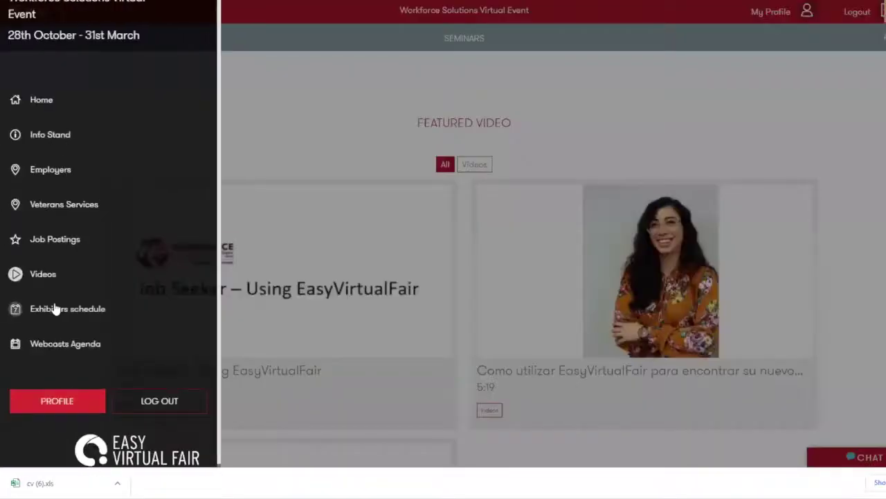
pyautogui.click(62, 311)
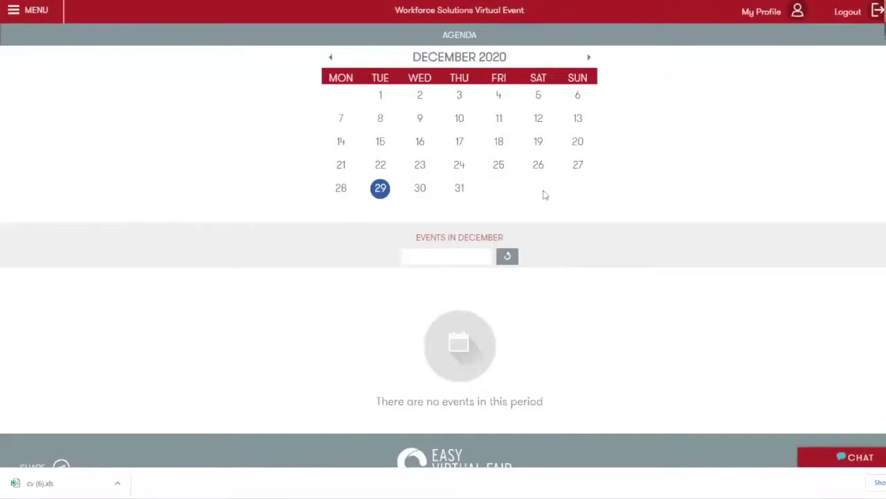
pyautogui.click(13, 10)
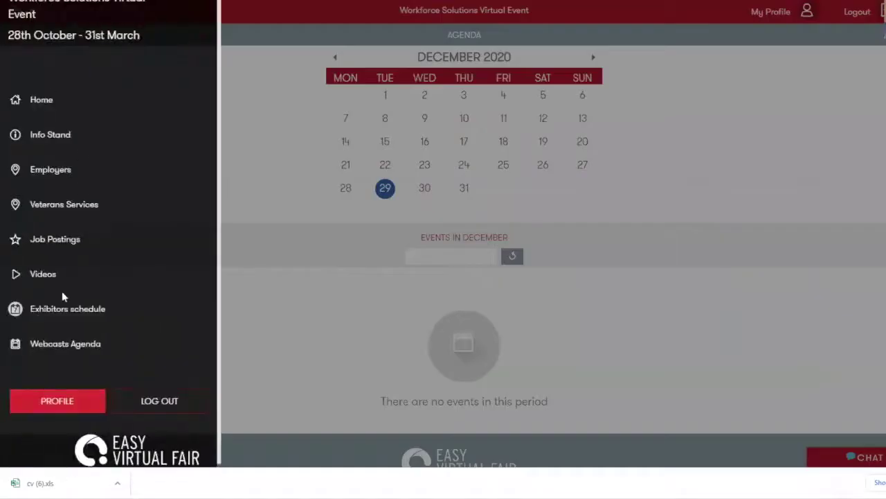
pyautogui.click(47, 343)
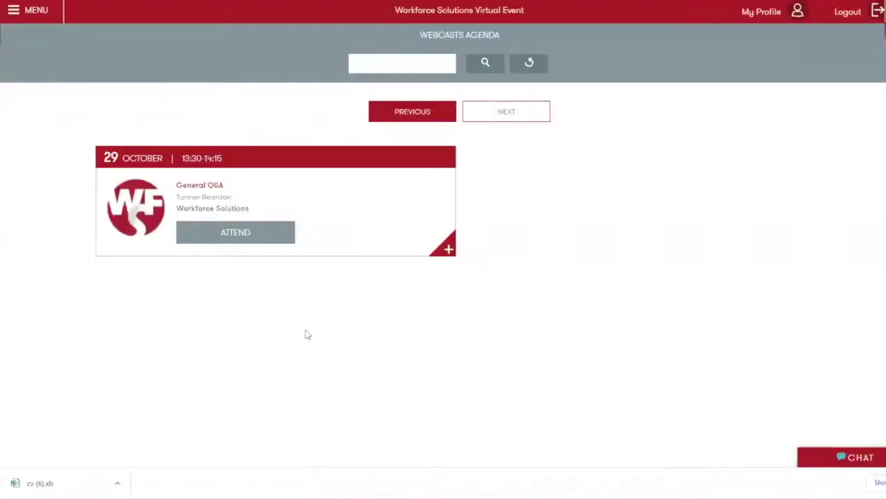
# Go back to the Home 3D lobby from the MENU
pyautogui.click(26, 20)
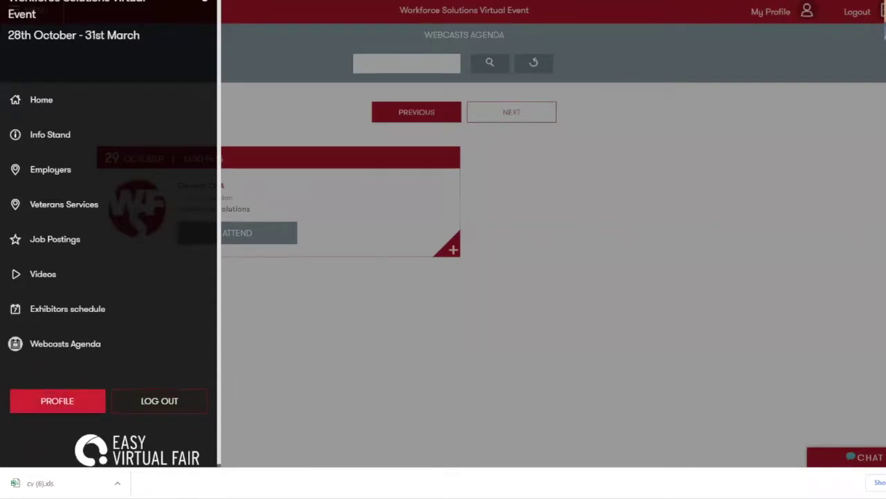
pyautogui.click(481, 44)
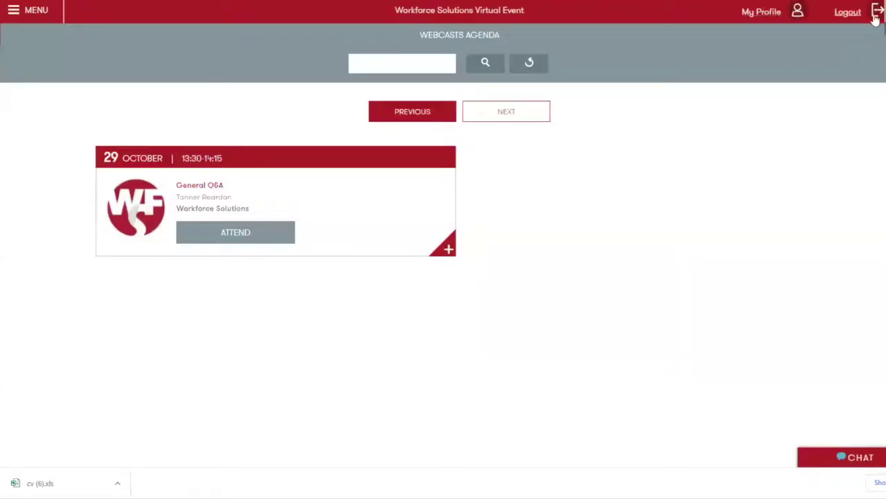
pyautogui.click(15, 8)
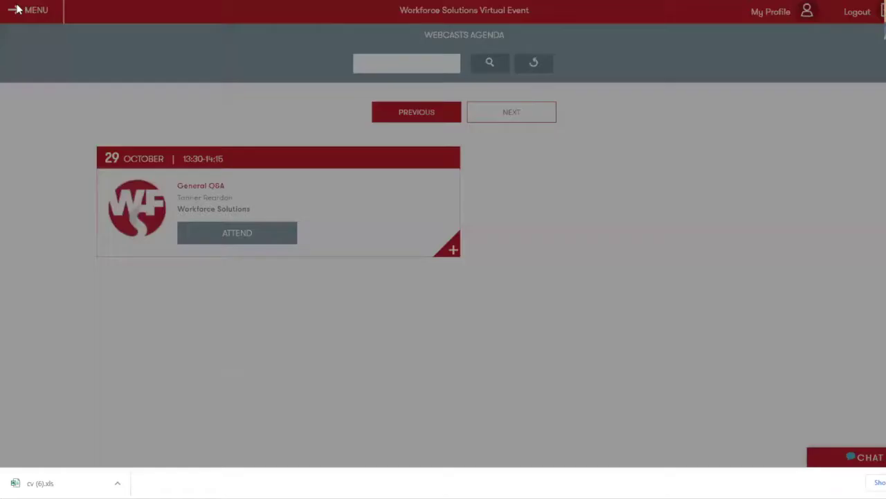
pyautogui.click(46, 103)
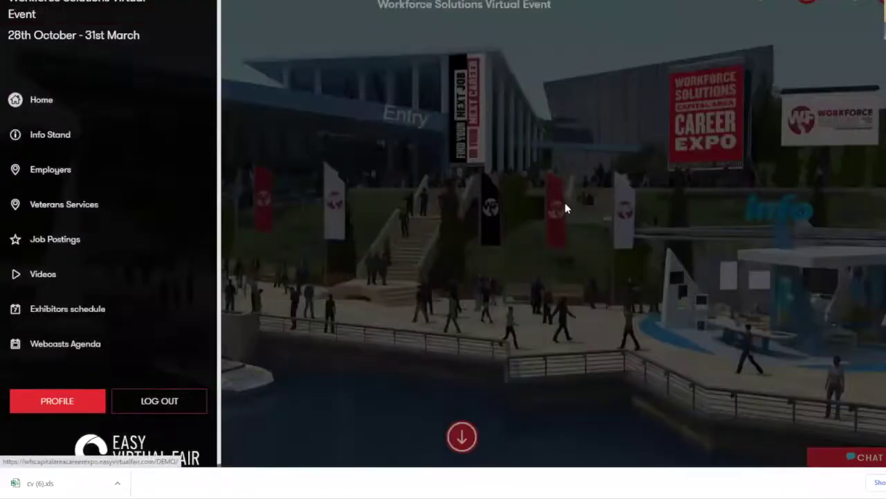